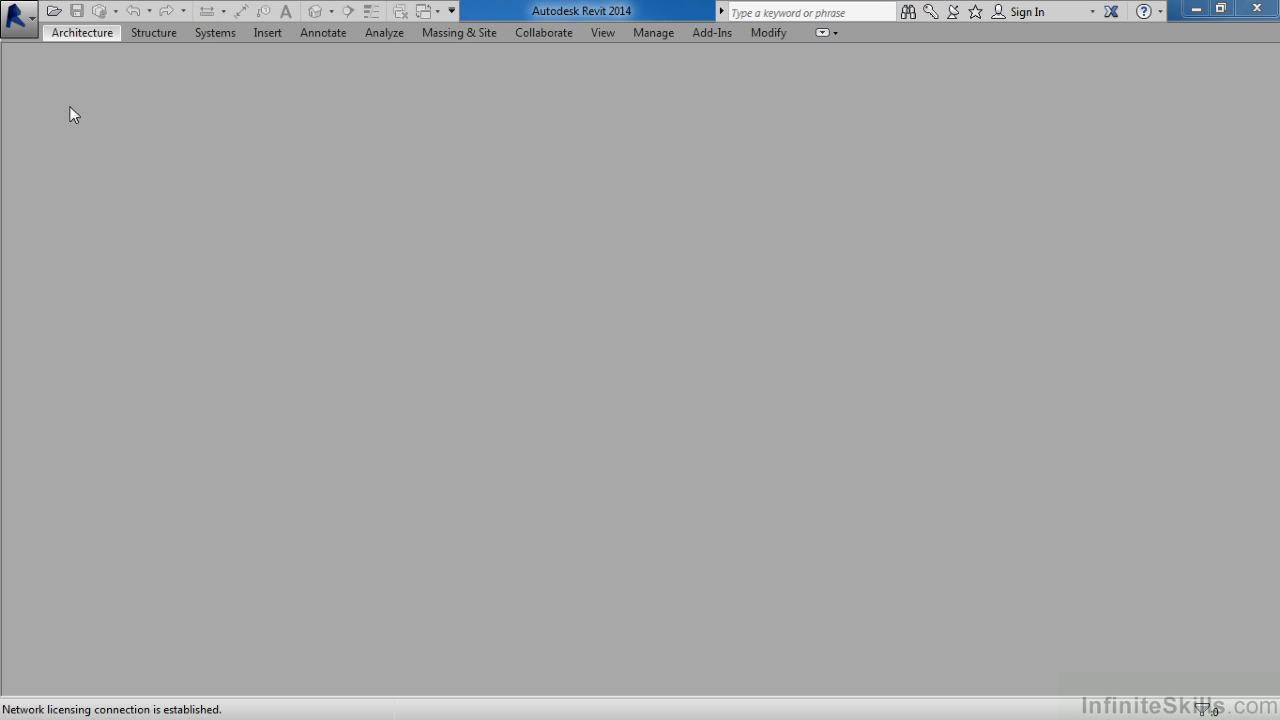
Create a new family from the Door Tag.rft template in the Annotations folder
{"action": "left_click", "coordinate": [20, 28]}
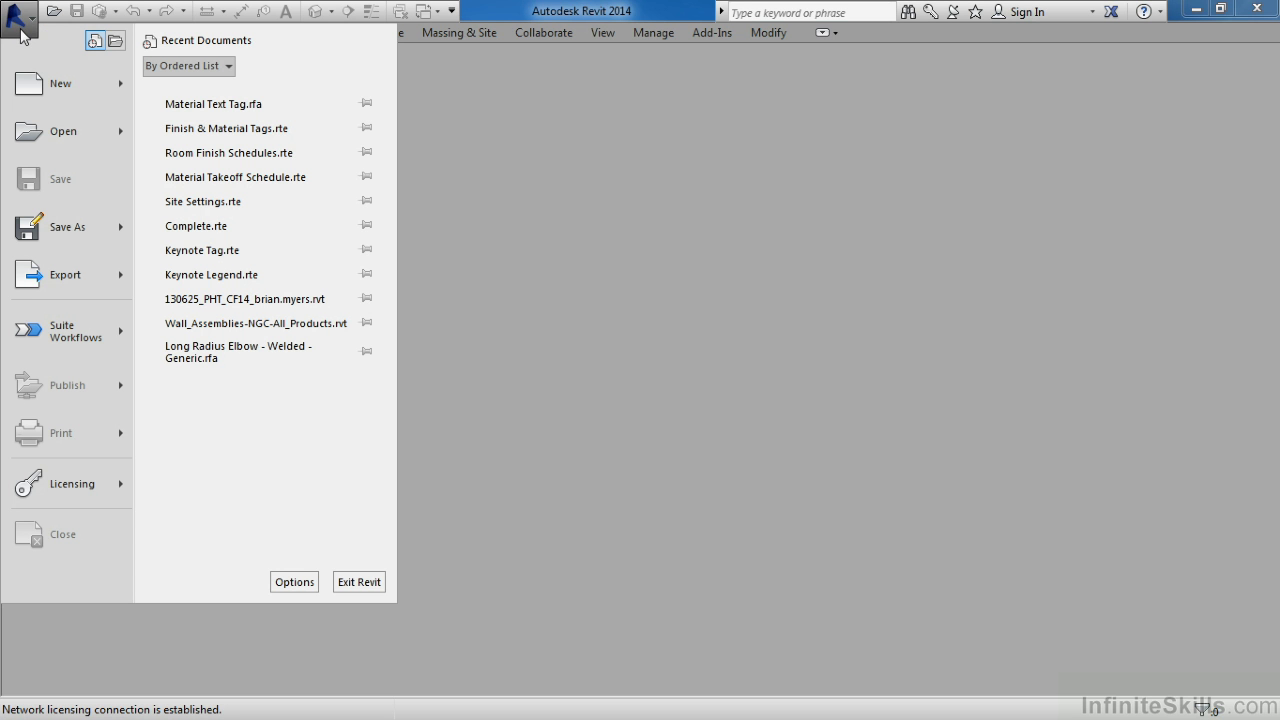
{"action": "mouse_move", "coordinate": [71, 89]}
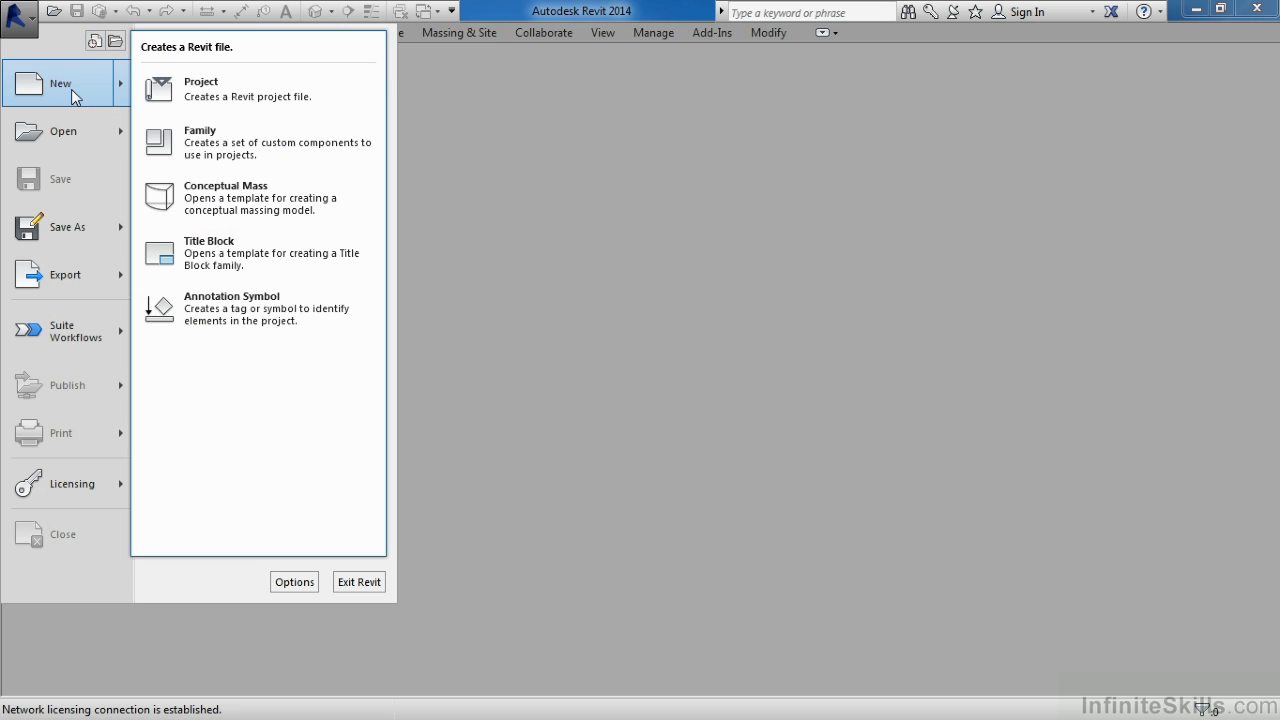
{"action": "left_click", "coordinate": [259, 143]}
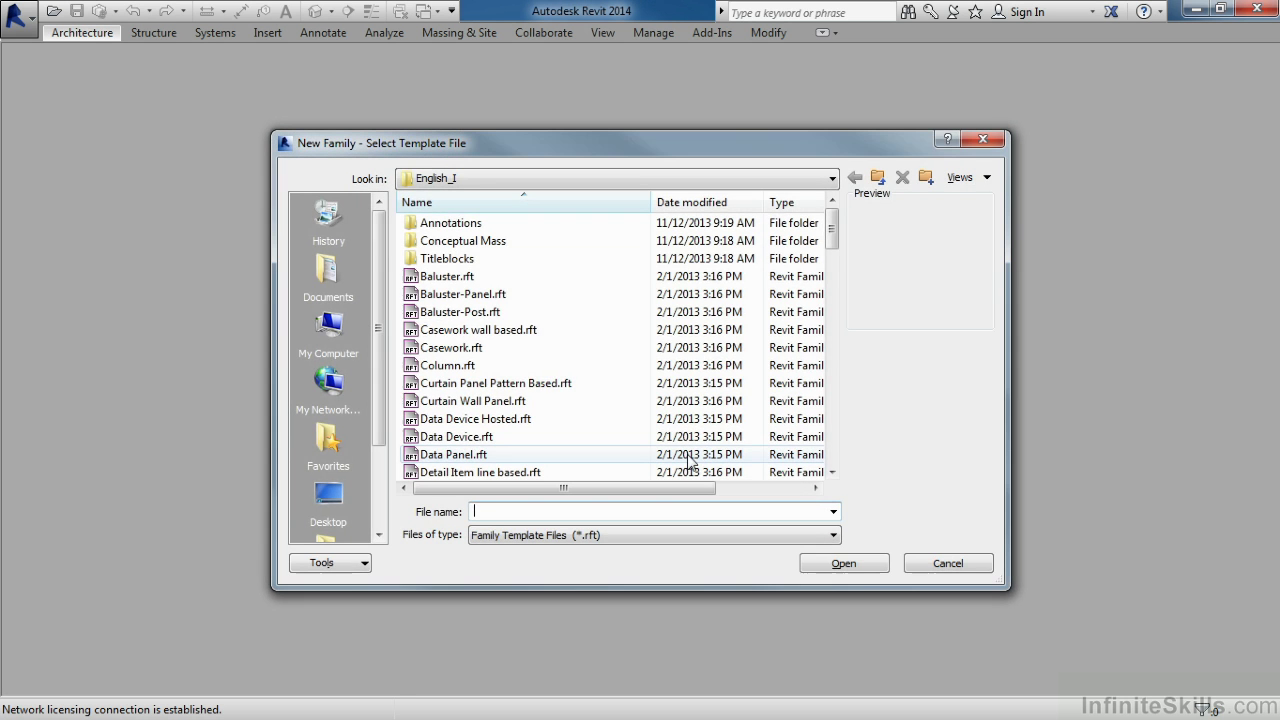
{"action": "double_click", "coordinate": [465, 229]}
{"action": "left_click", "coordinate": [476, 261]}
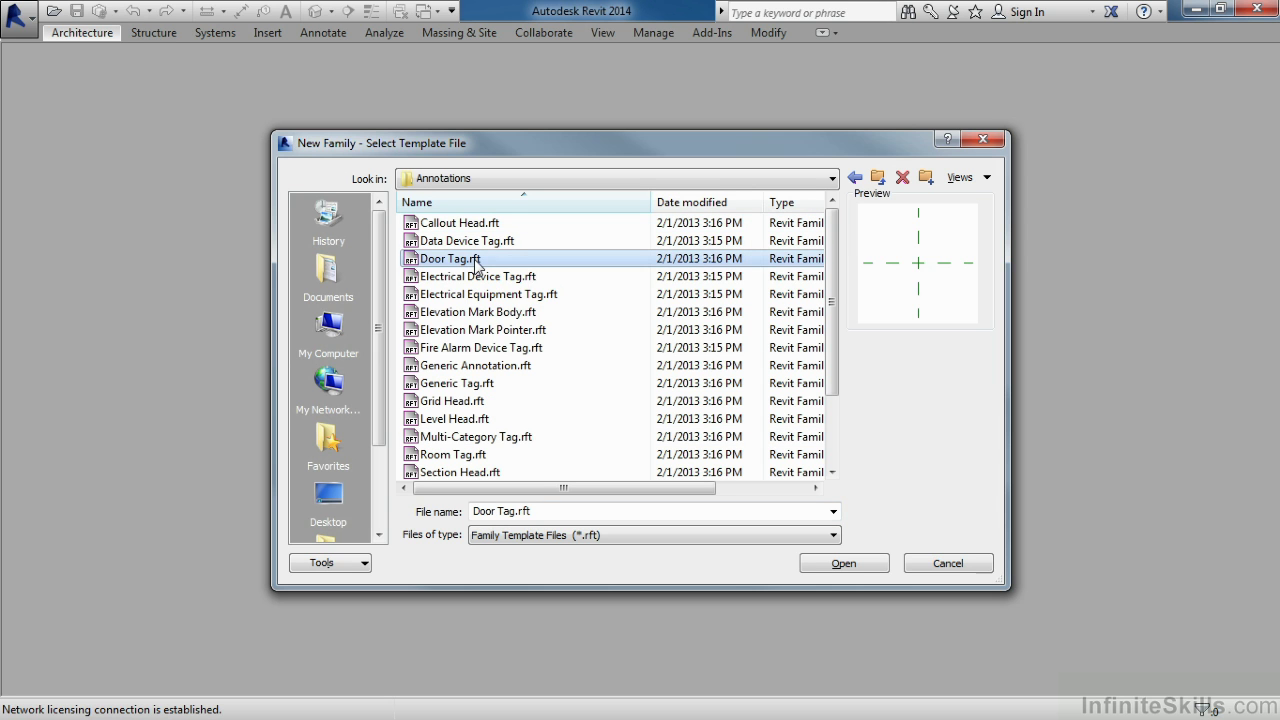
{"action": "left_click", "coordinate": [844, 564]}
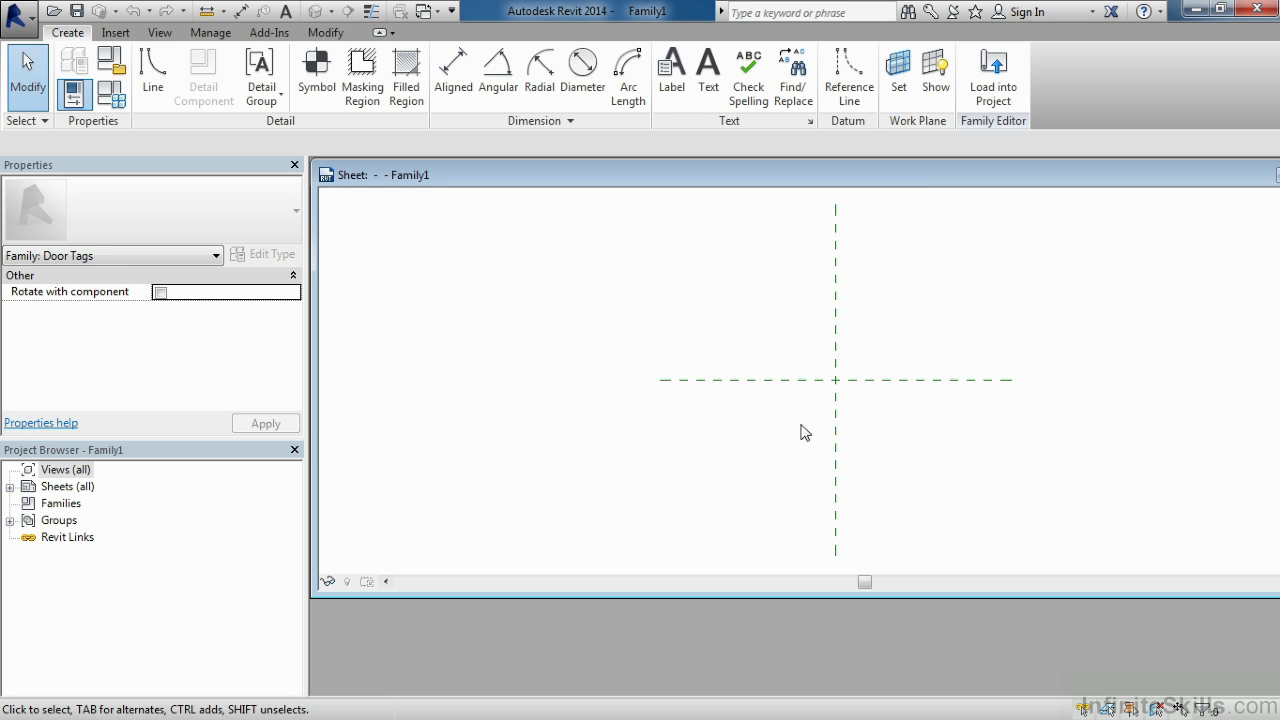
Import the CAD drawing DoorTag.dwg from the desktop's Working Files folder into the family, with Colors set to Preserve
{"action": "left_click", "coordinate": [116, 34]}
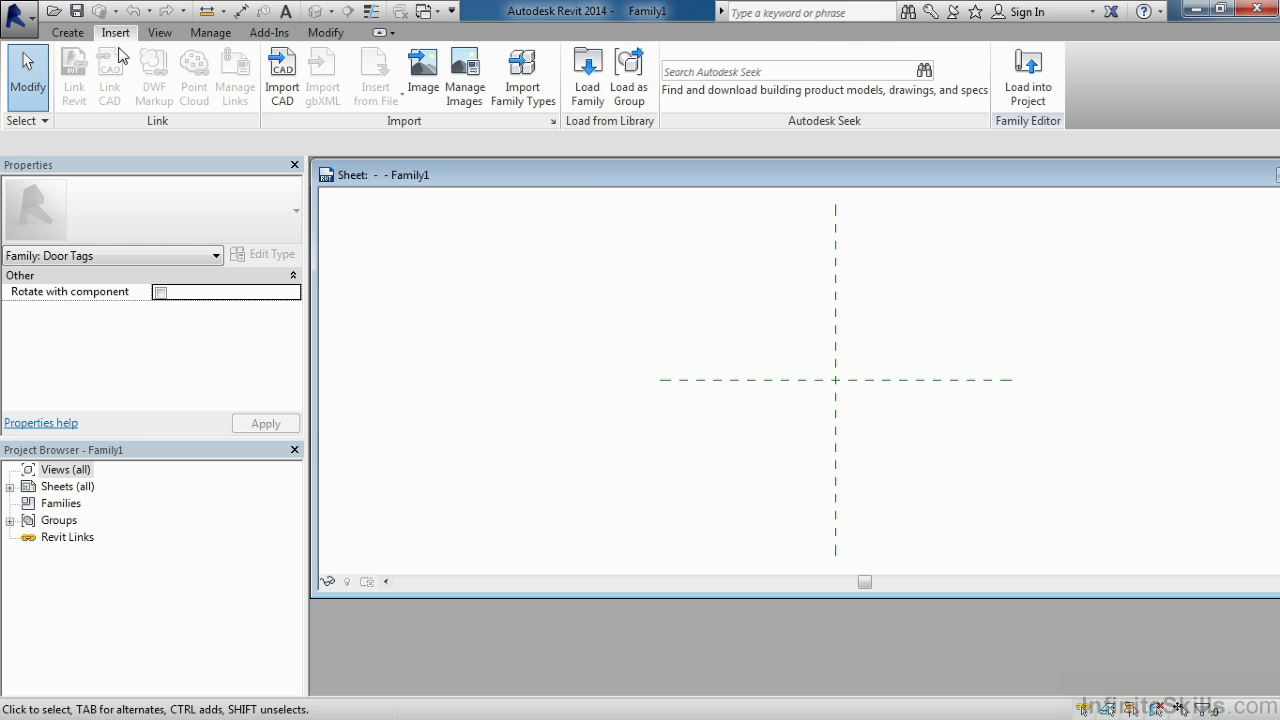
{"action": "left_click", "coordinate": [285, 100]}
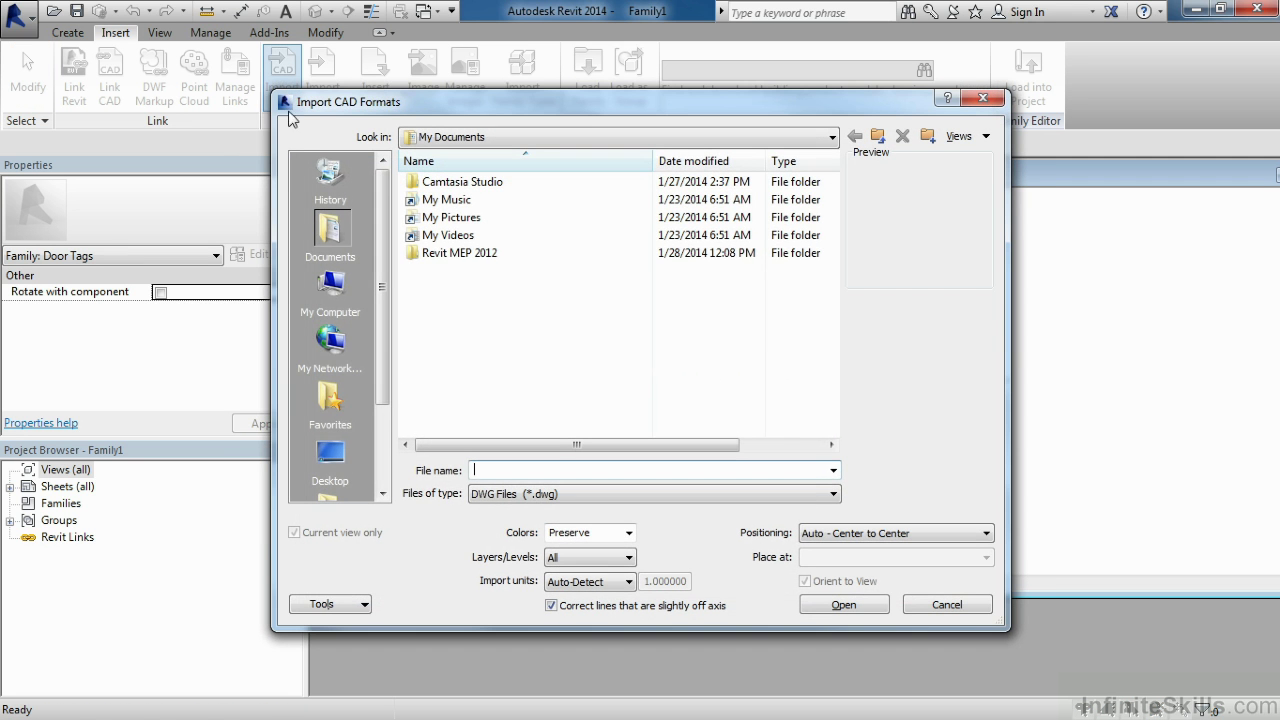
{"action": "left_click", "coordinate": [336, 454]}
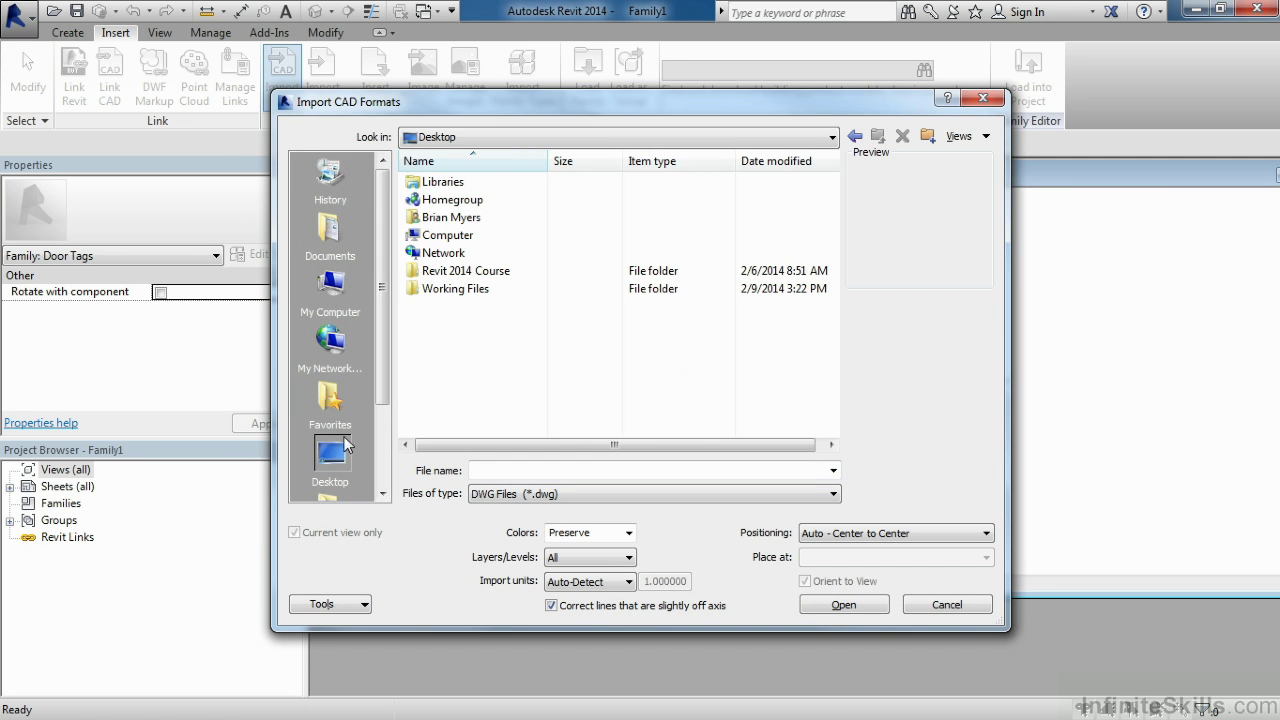
{"action": "double_click", "coordinate": [461, 292]}
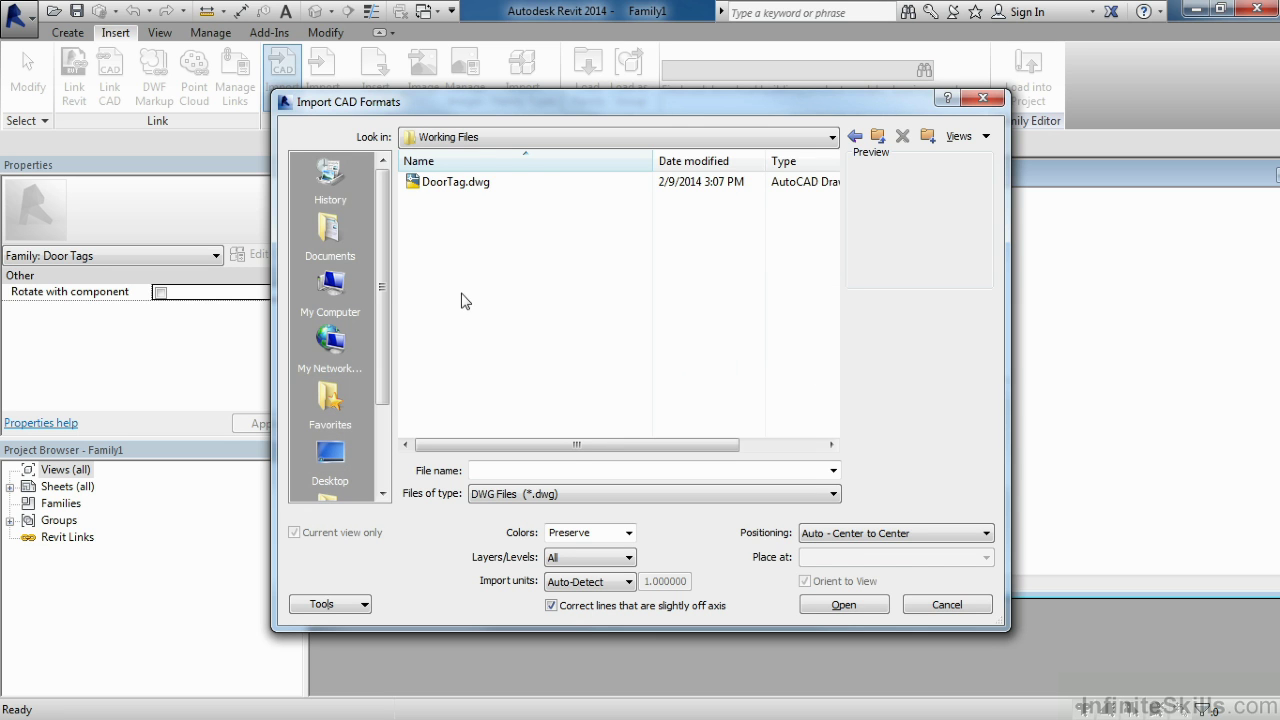
{"action": "left_click", "coordinate": [462, 187]}
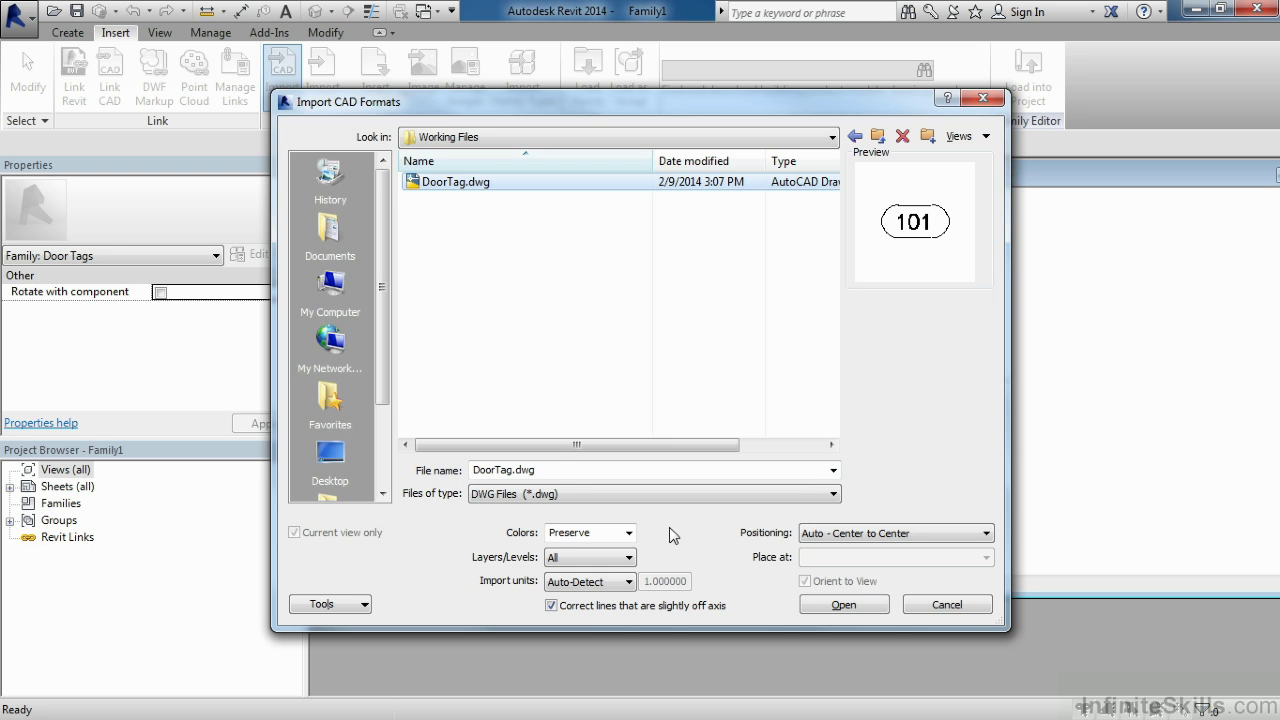
{"action": "left_click", "coordinate": [630, 536]}
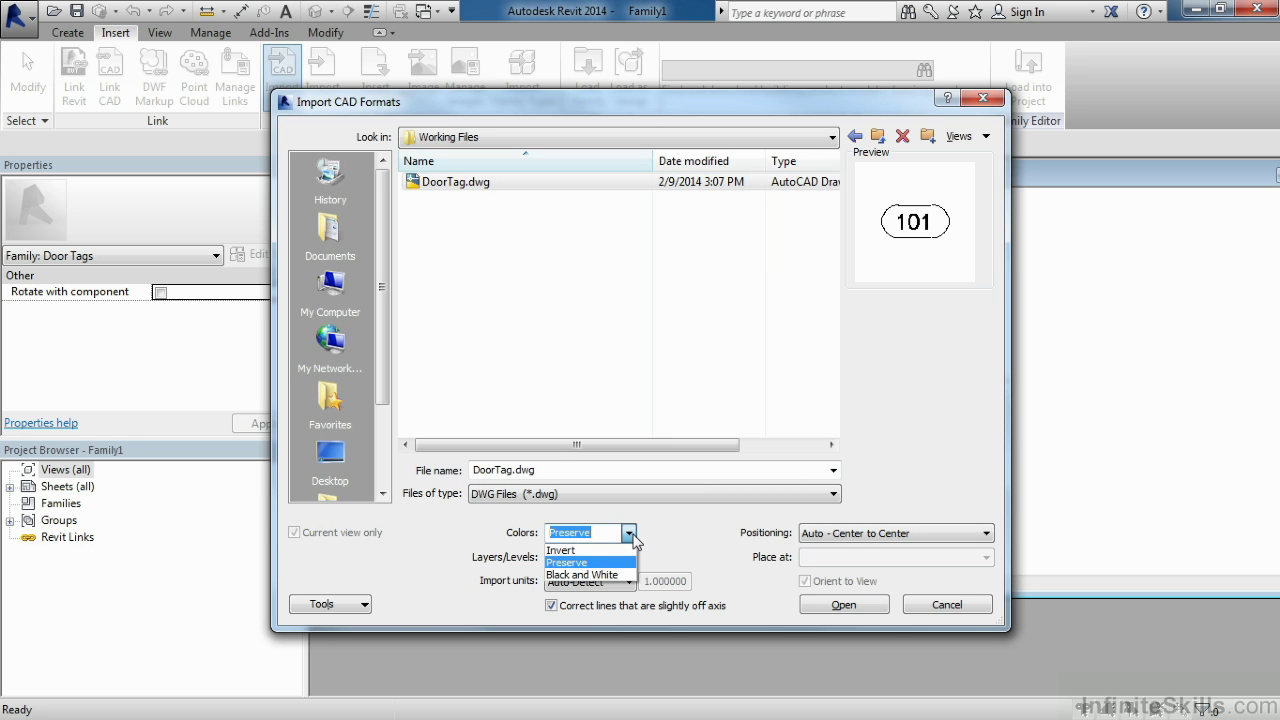
{"action": "left_click", "coordinate": [692, 530]}
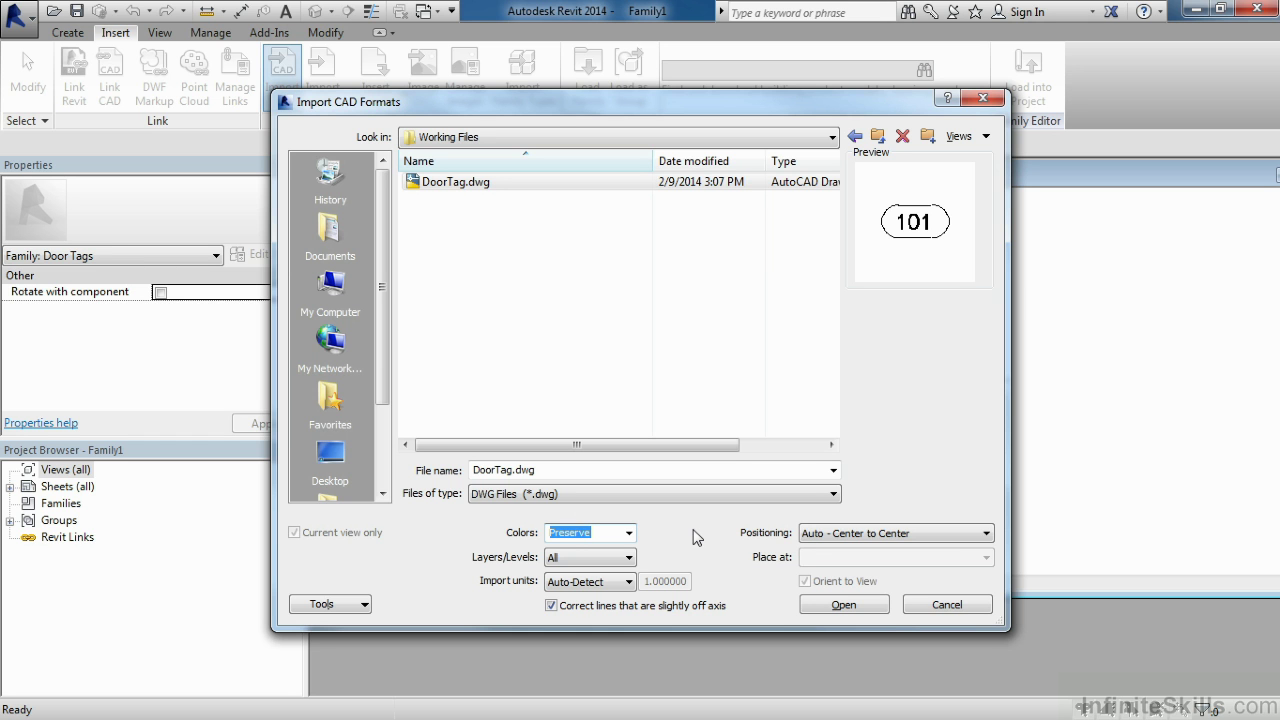
{"action": "left_click", "coordinate": [853, 607]}
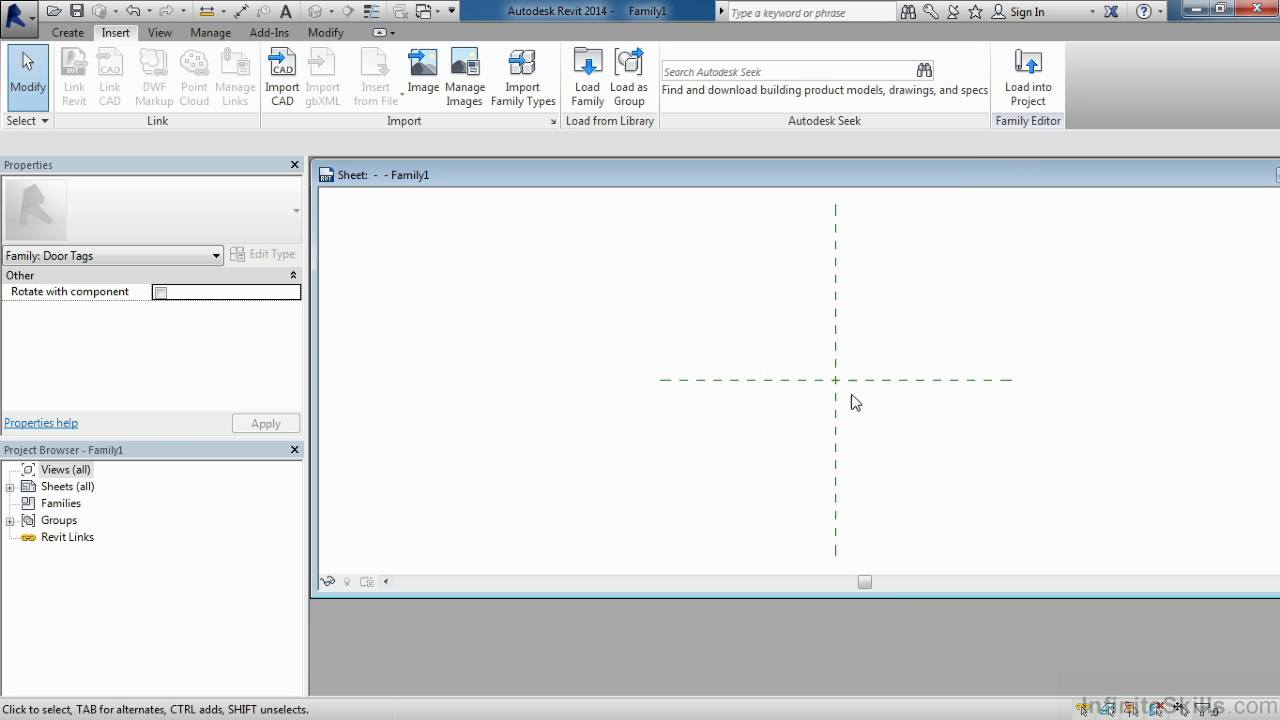
Trace the imported tag's outline with Pick Lines, covering both straight edges and both end arcs, in the Door Tags subcategory
{"action": "scroll", "coordinate": [846, 384], "scroll_direction": "up", "scroll_amount": 2}
{"action": "scroll", "coordinate": [846, 390], "scroll_direction": "up", "scroll_amount": 4}
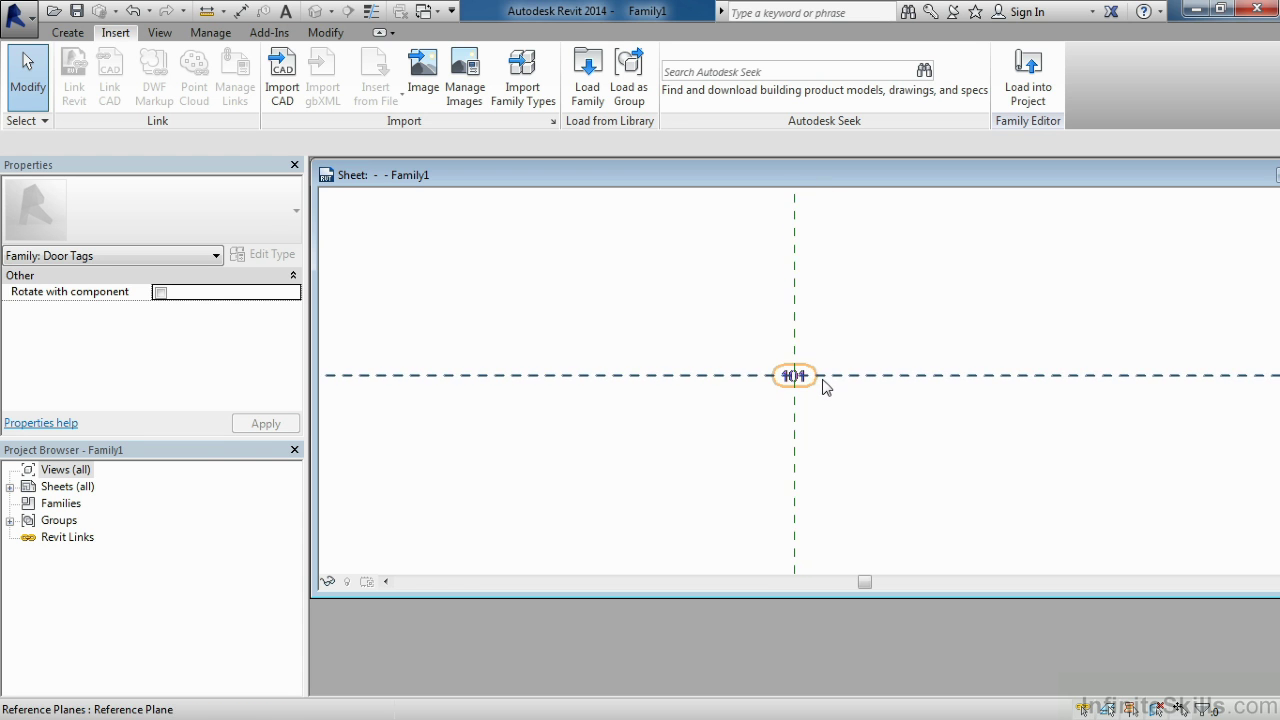
{"action": "scroll", "coordinate": [826, 388], "scroll_direction": "up", "scroll_amount": 4}
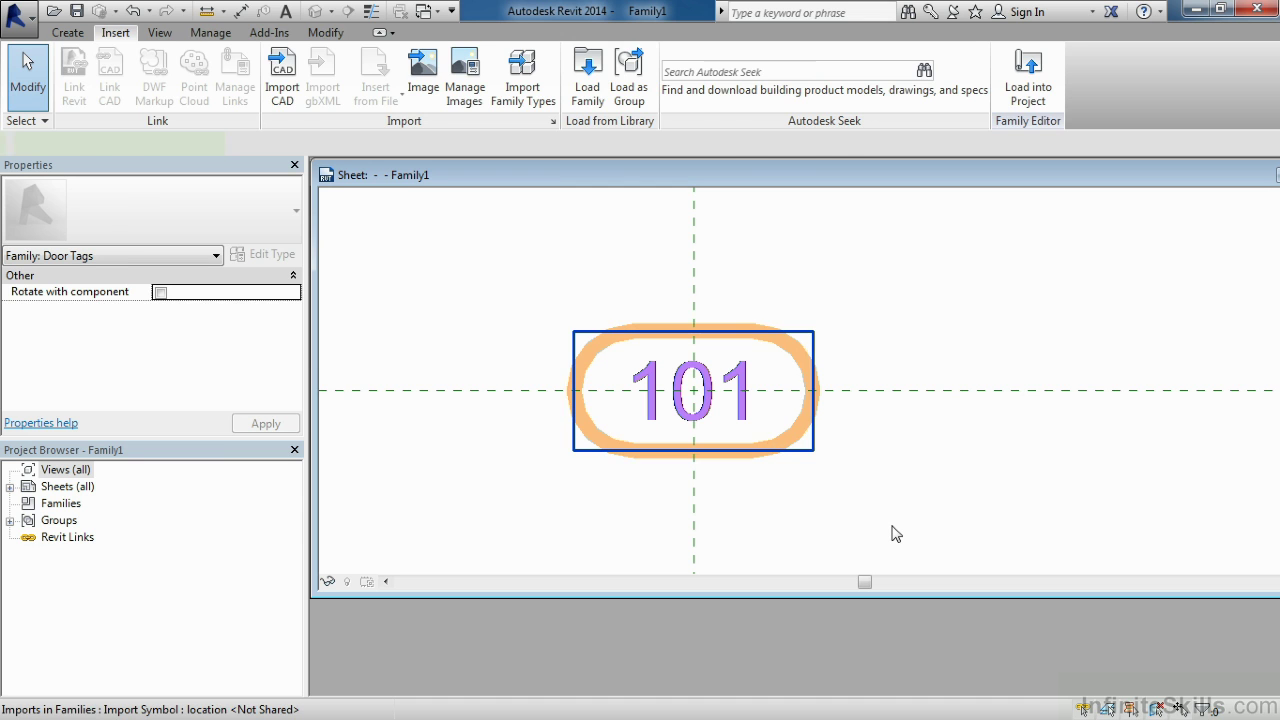
{"action": "left_click", "coordinate": [778, 452]}
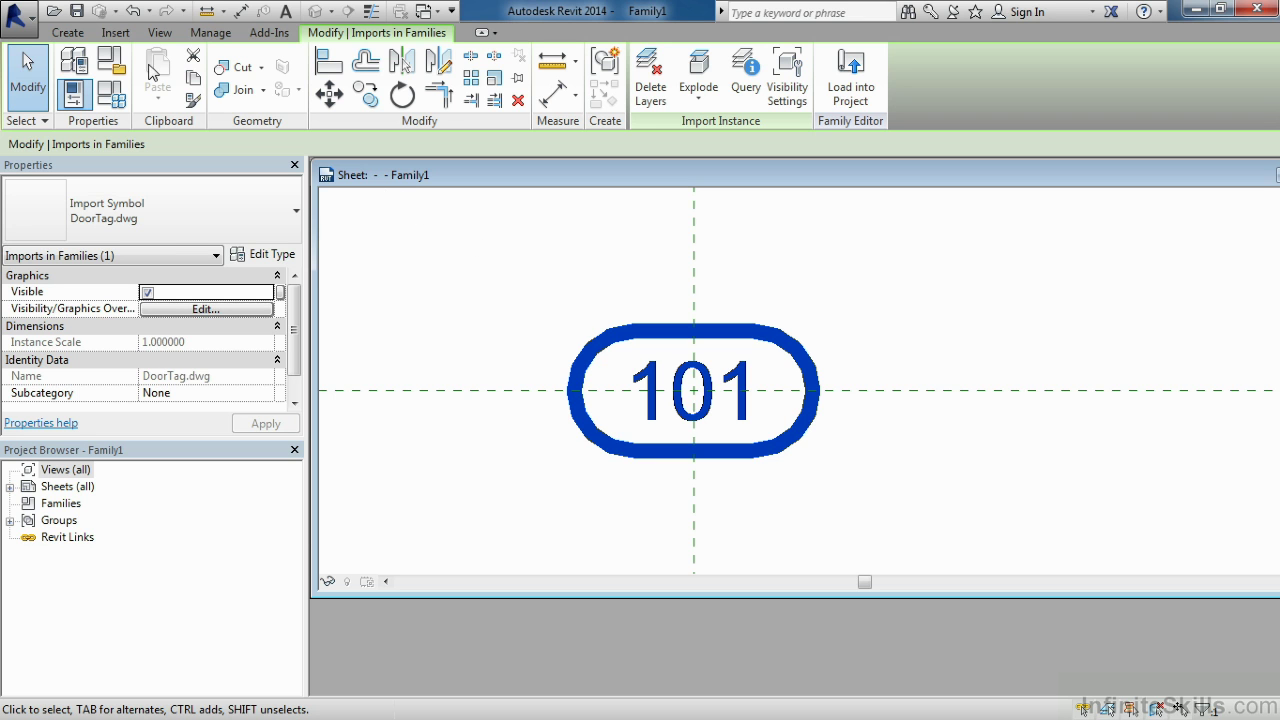
{"action": "left_click", "coordinate": [68, 32]}
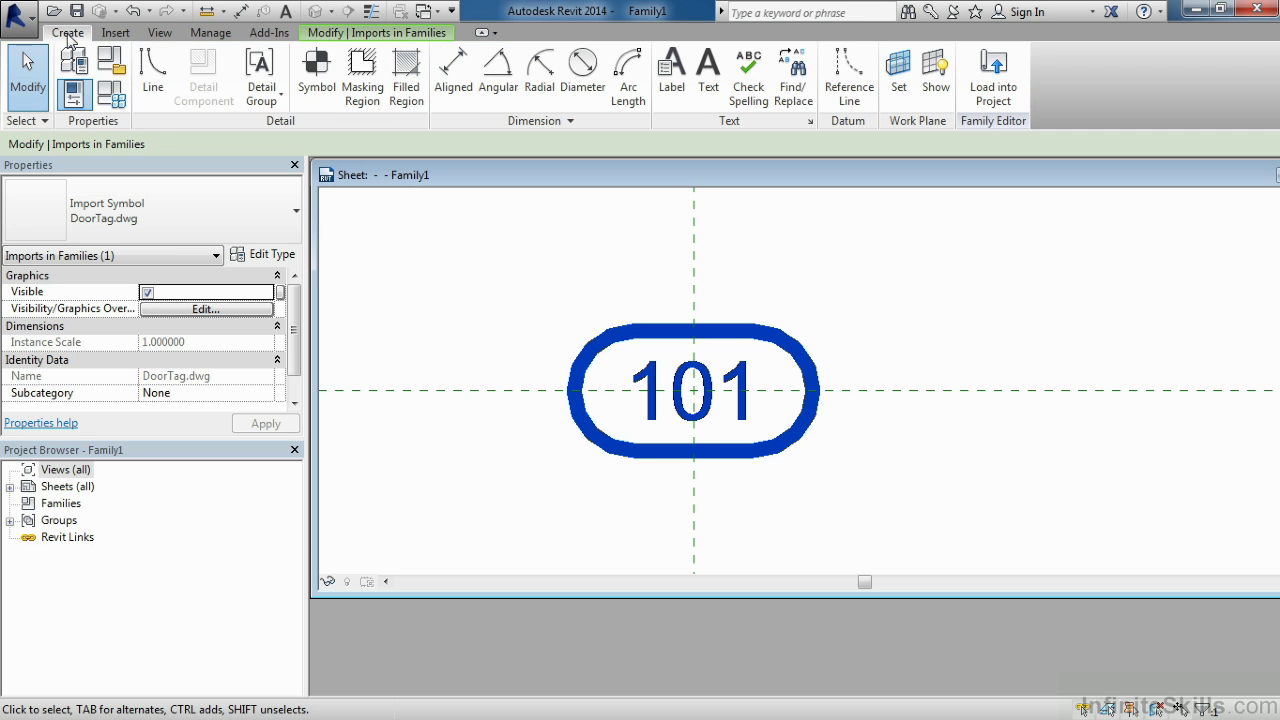
{"action": "left_click", "coordinate": [153, 87]}
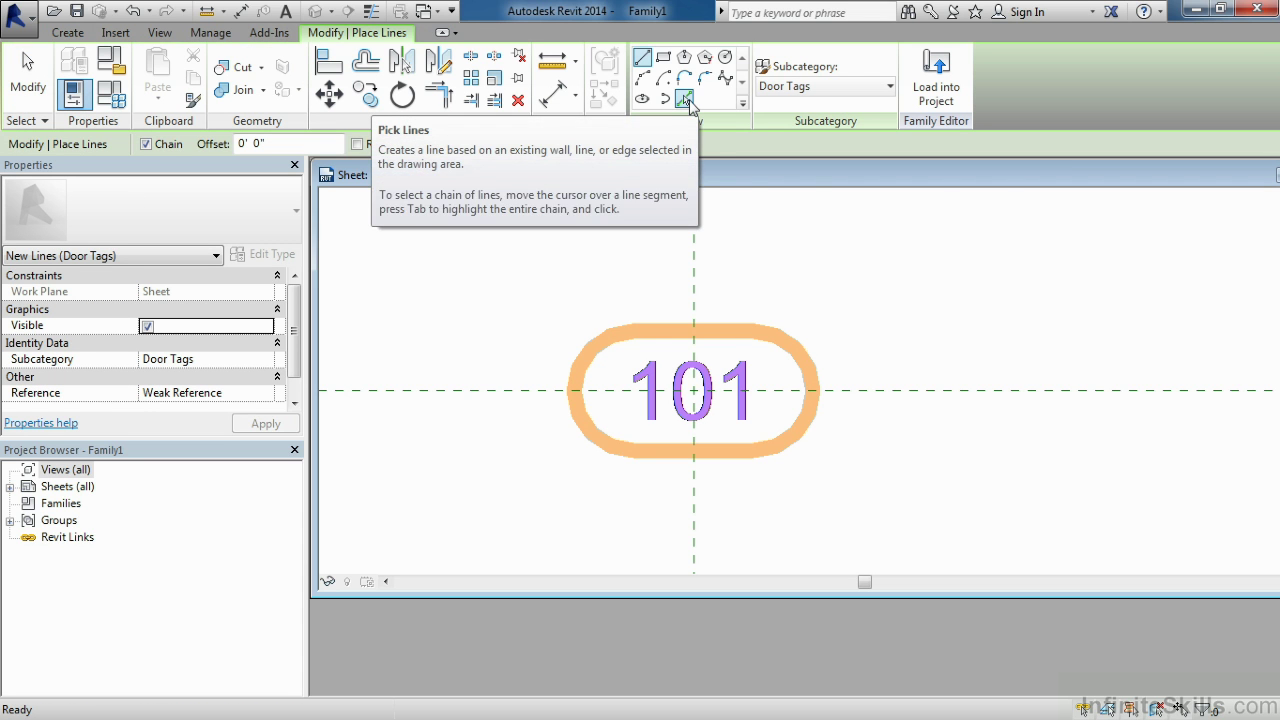
{"action": "left_click", "coordinate": [686, 99]}
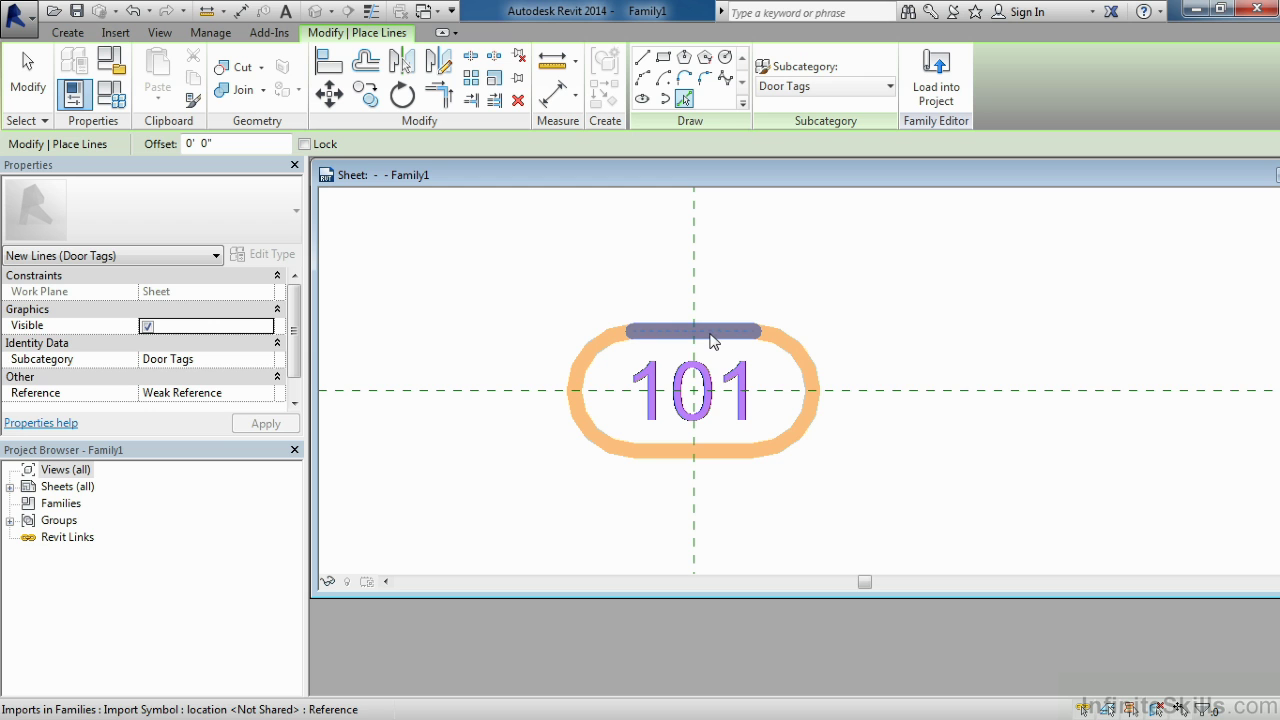
{"action": "left_click", "coordinate": [749, 340]}
{"action": "left_click", "coordinate": [790, 354]}
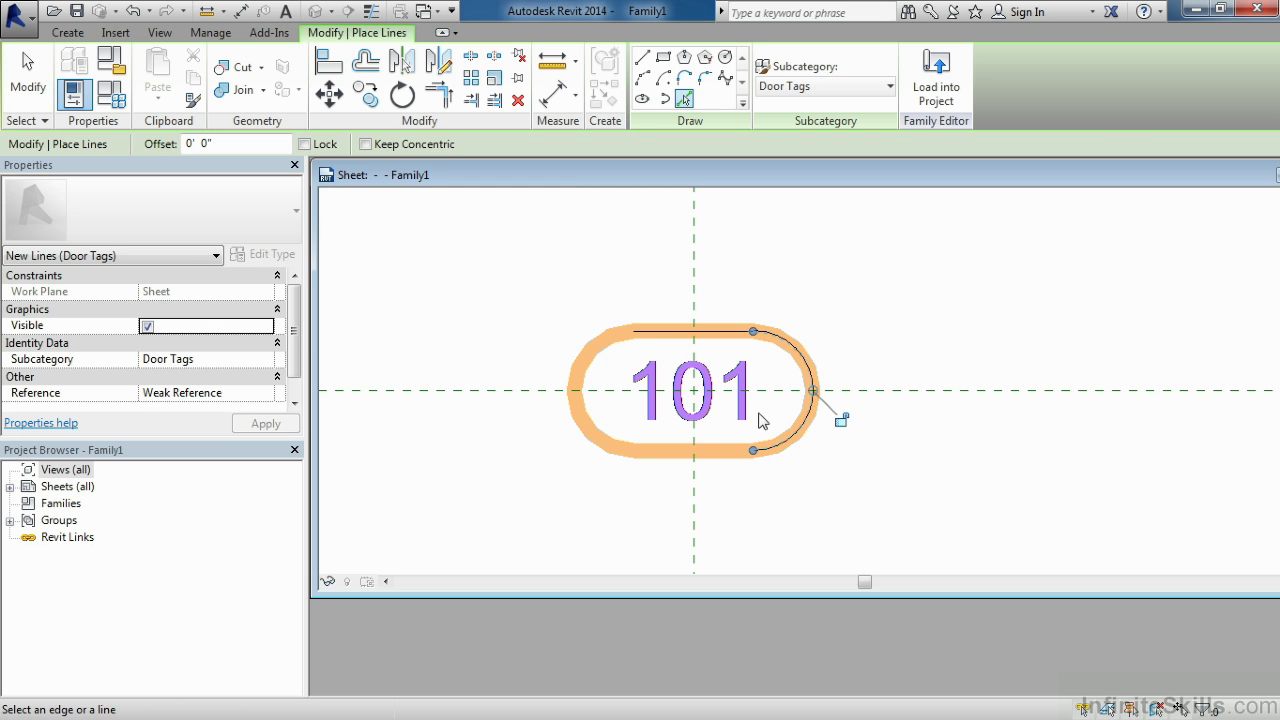
{"action": "left_click", "coordinate": [728, 452]}
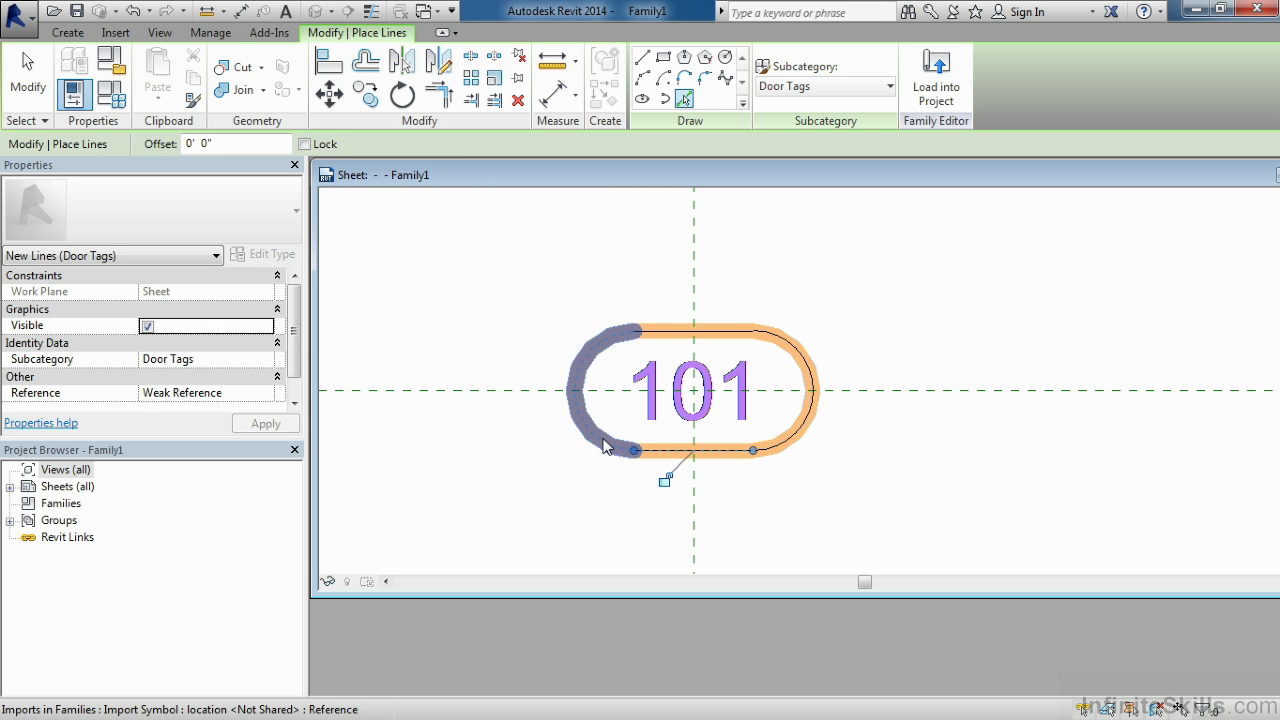
{"action": "left_click", "coordinate": [604, 446]}
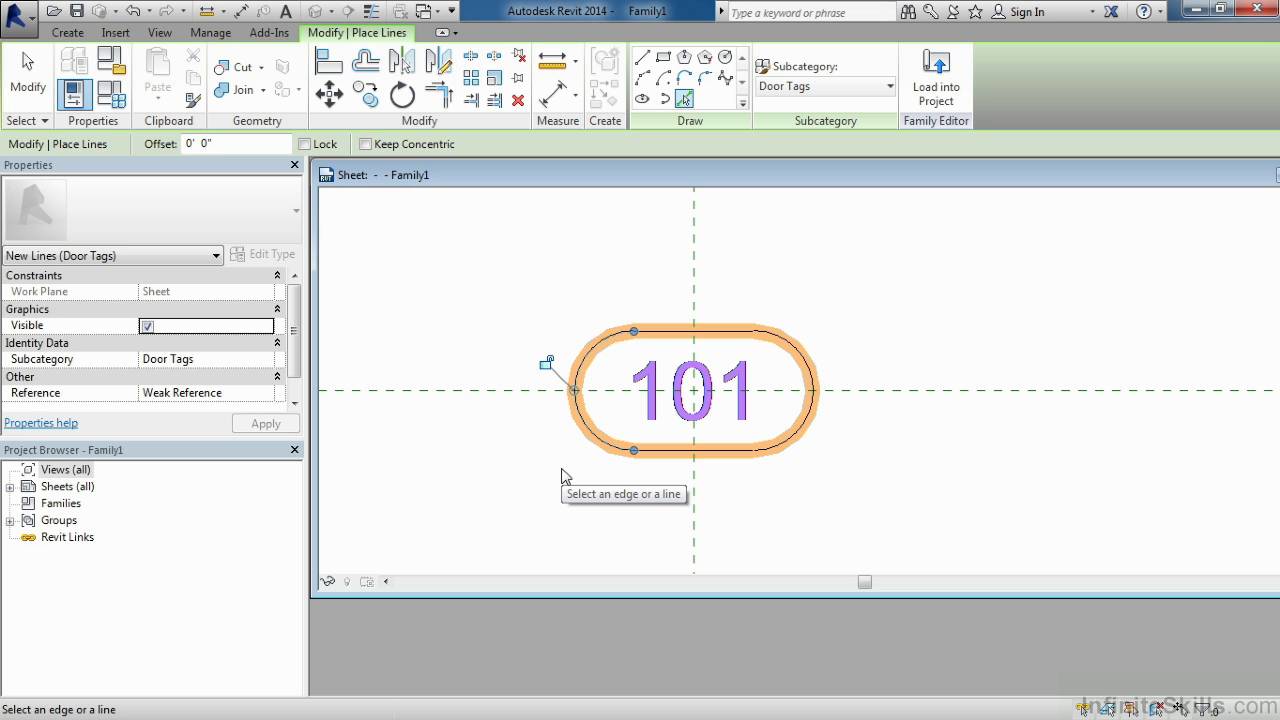
{"action": "key", "text": "Escape"}
{"action": "key", "text": "Escape"}
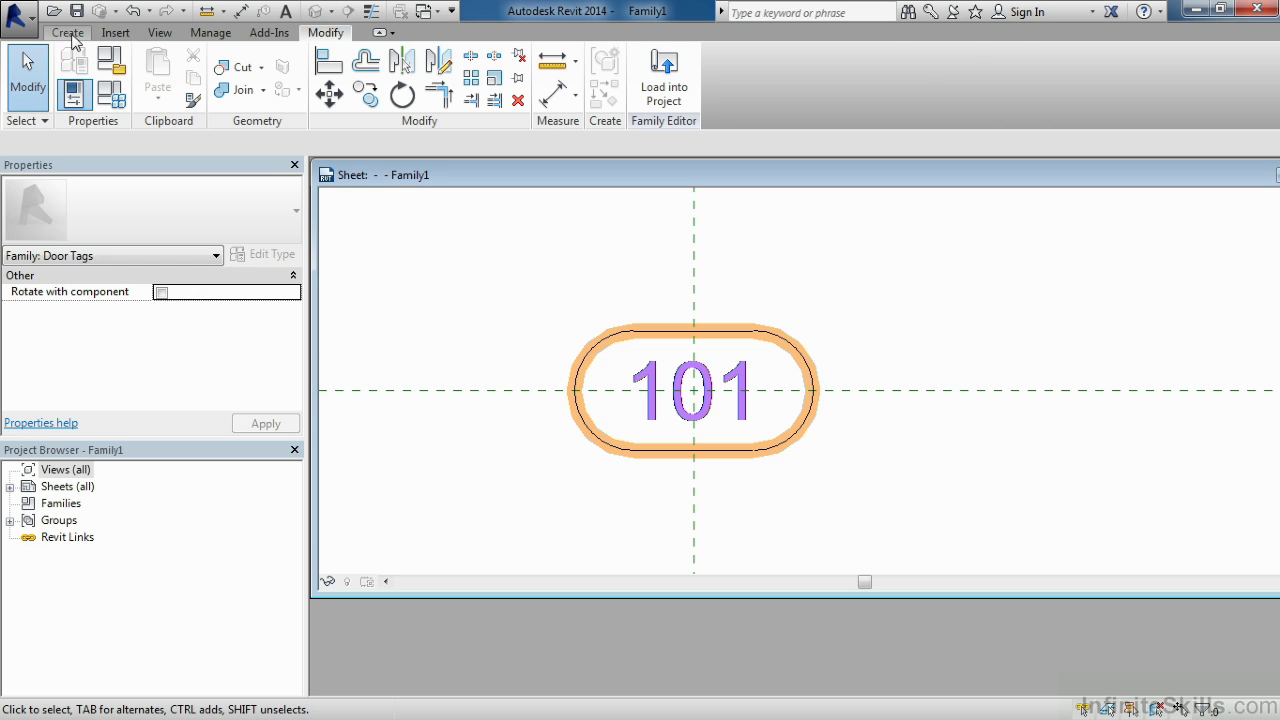
Place a 3/32" label over the imported 101 text and add the Mark parameter to it
{"action": "left_click", "coordinate": [72, 35]}
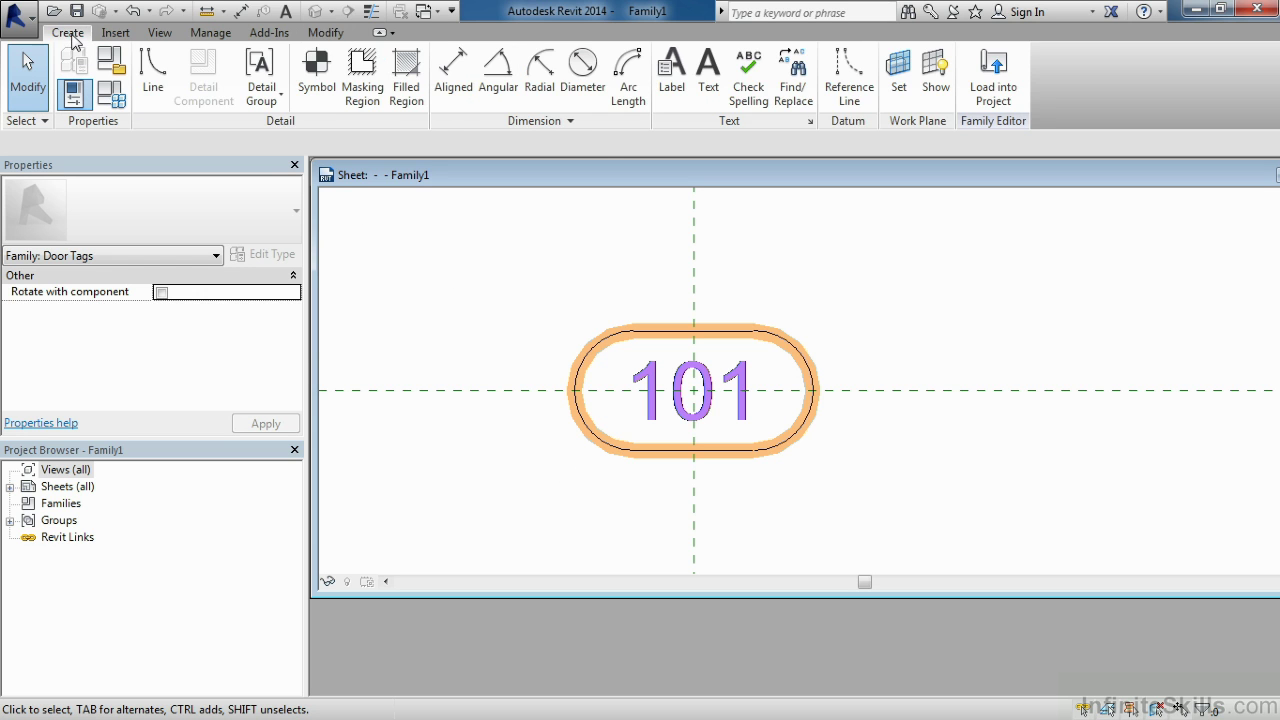
{"action": "left_click", "coordinate": [672, 72]}
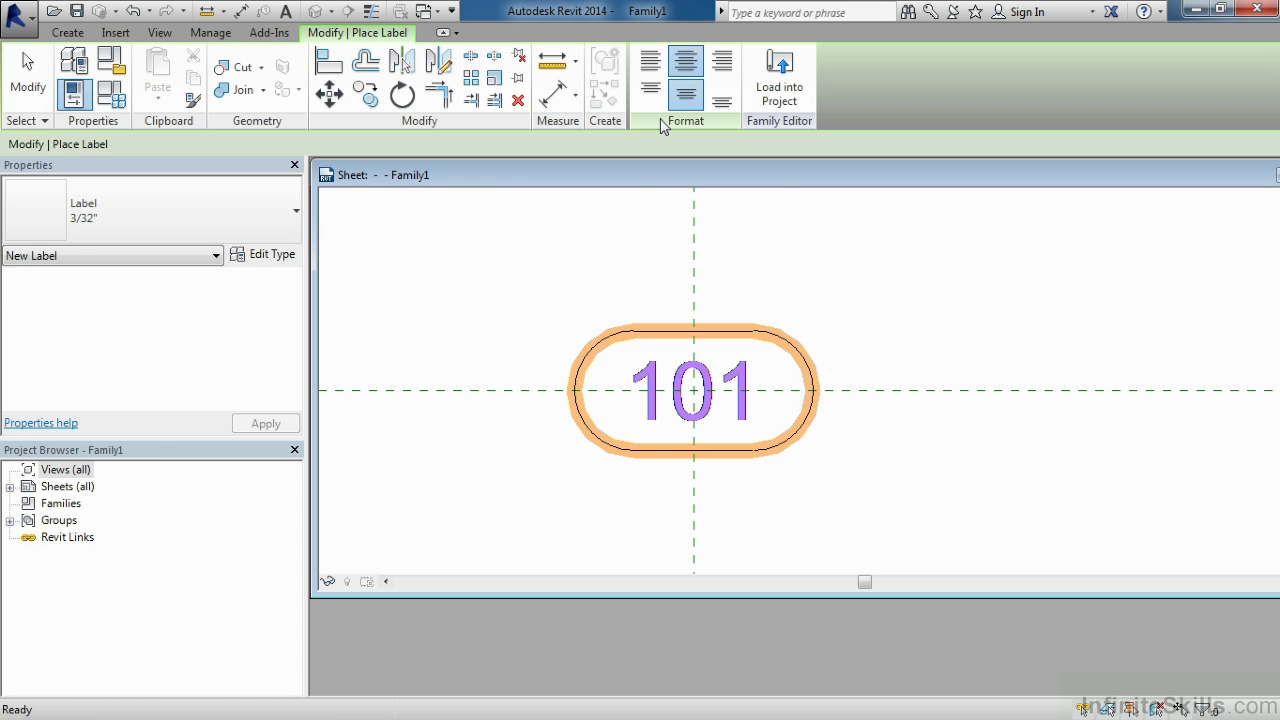
{"action": "left_click", "coordinate": [642, 429]}
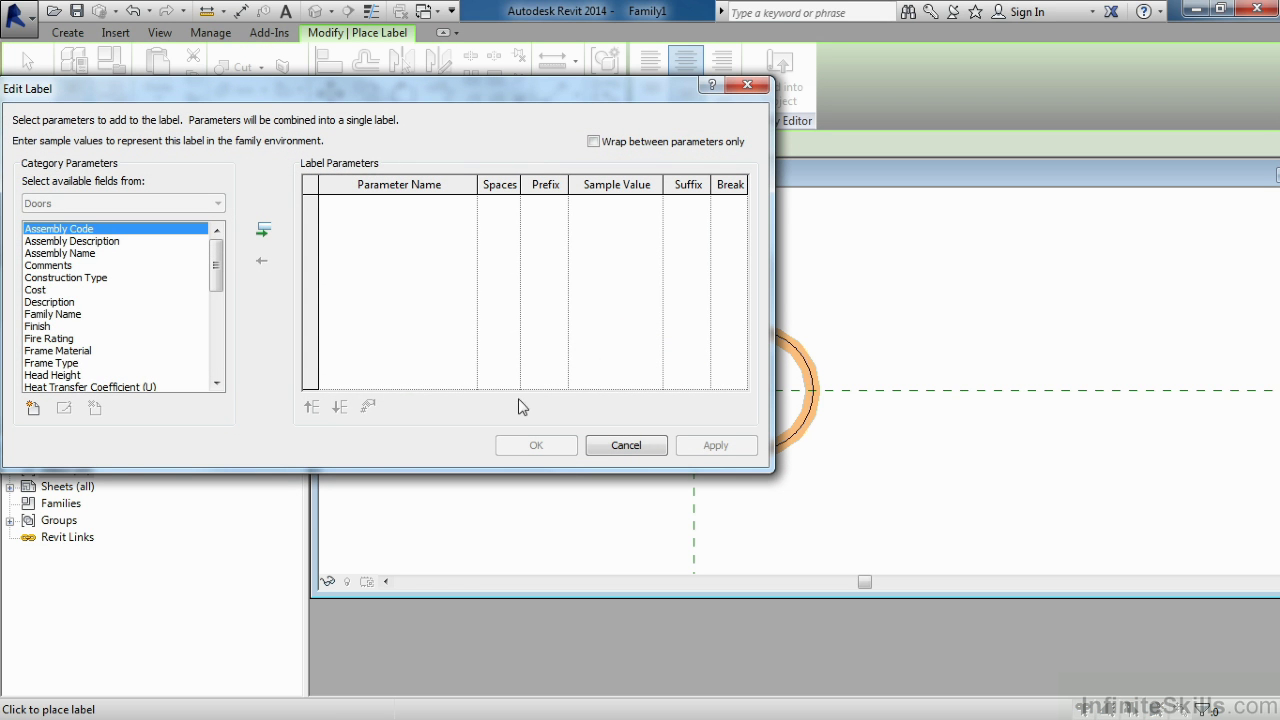
{"action": "left_click_drag", "start_coordinate": [218, 277], "coordinate": [218, 315]}
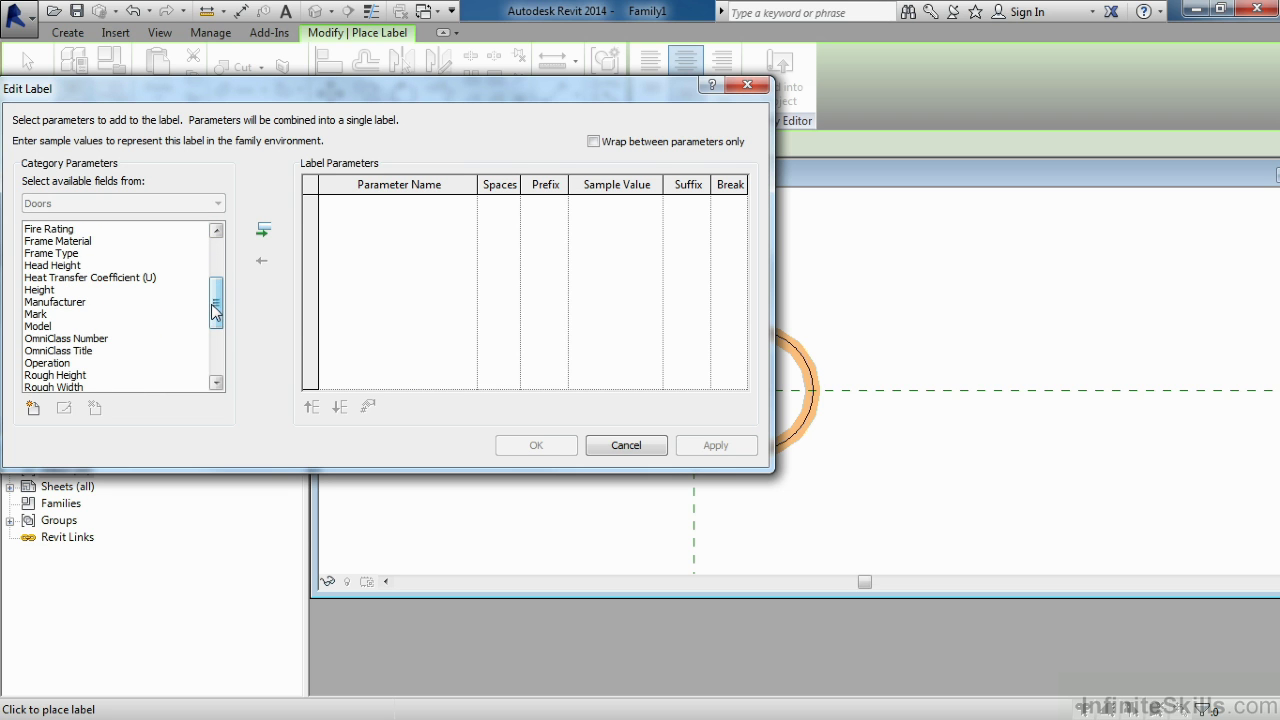
{"action": "left_click", "coordinate": [44, 314]}
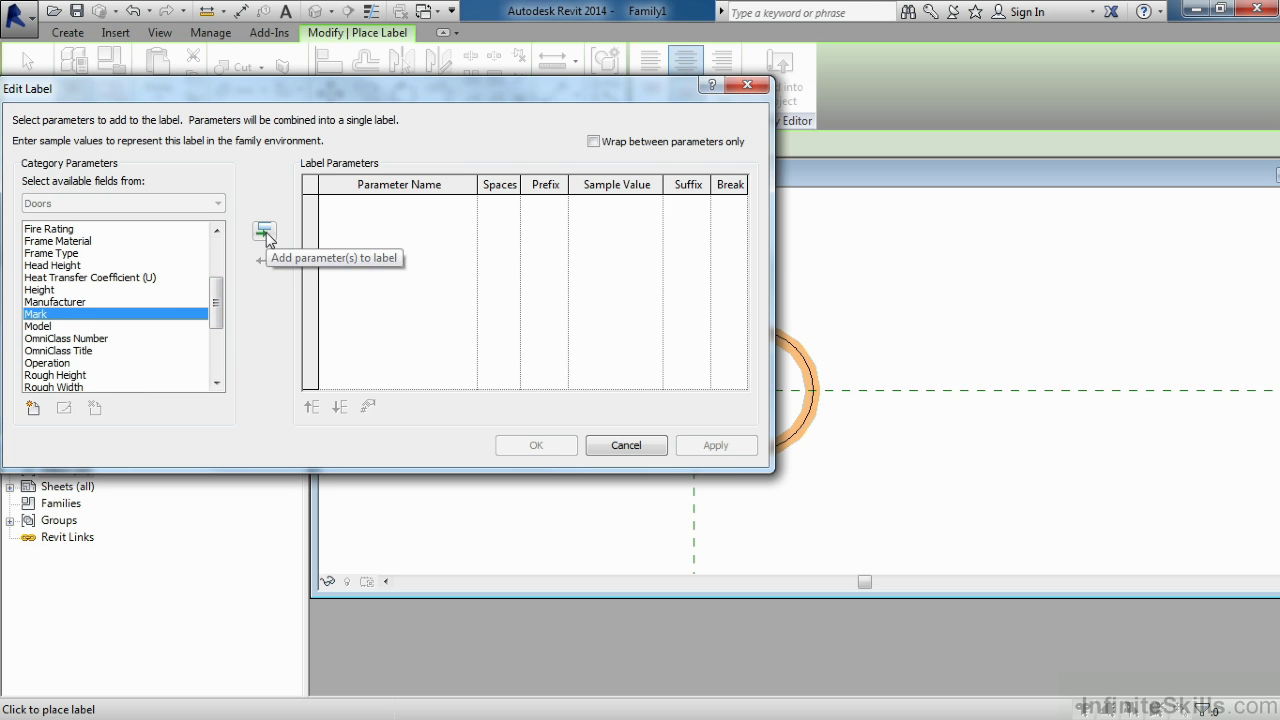
{"action": "left_click", "coordinate": [264, 232]}
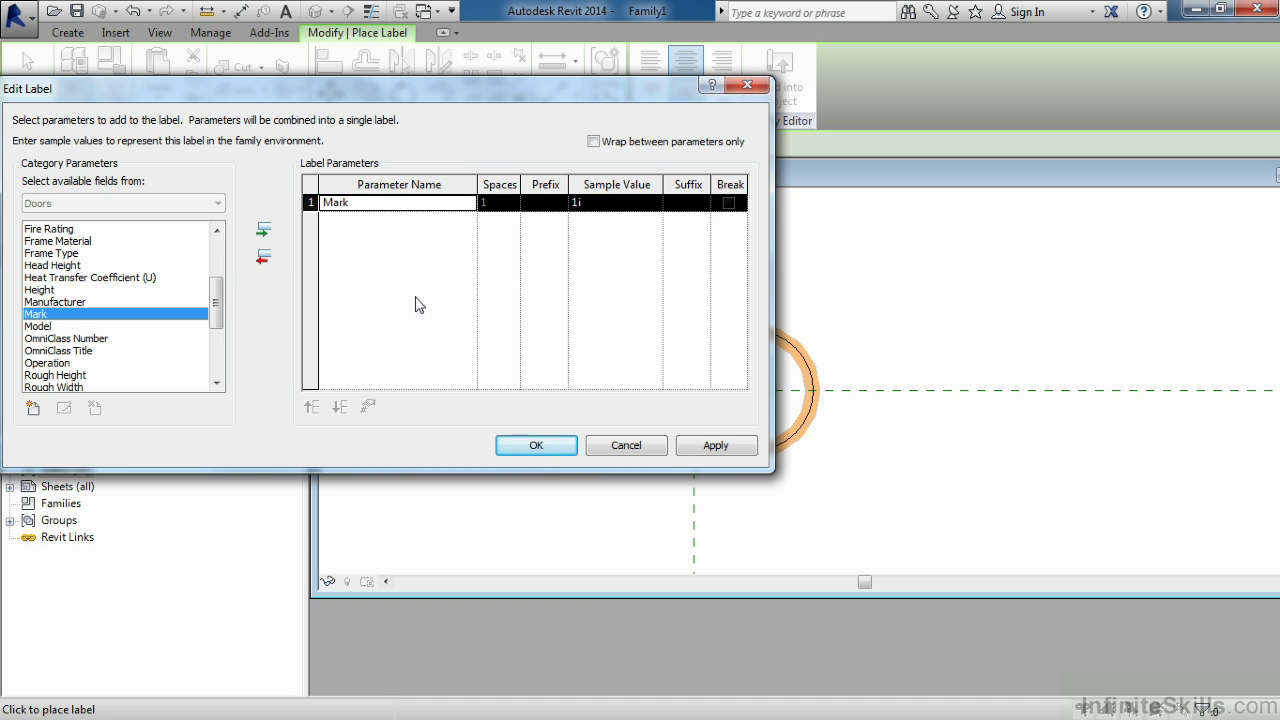
{"action": "left_click", "coordinate": [538, 446]}
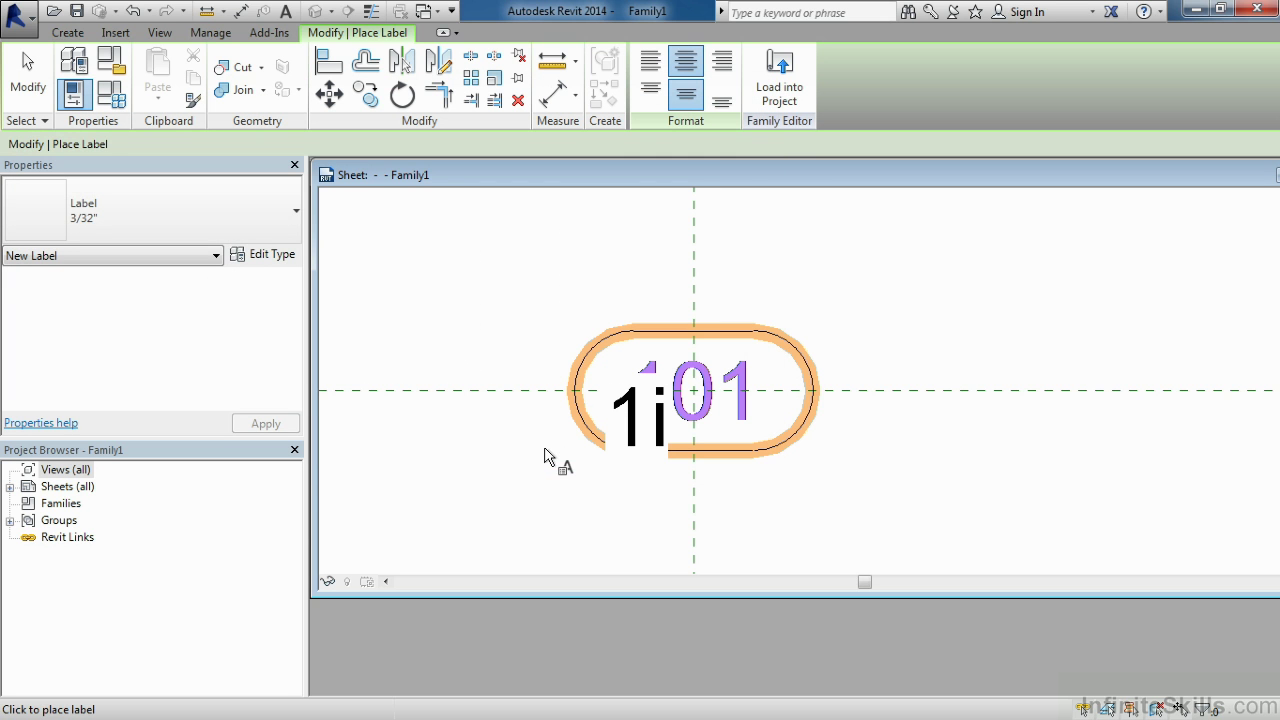
{"action": "key", "text": "Escape"}
{"action": "key", "text": "Escape"}
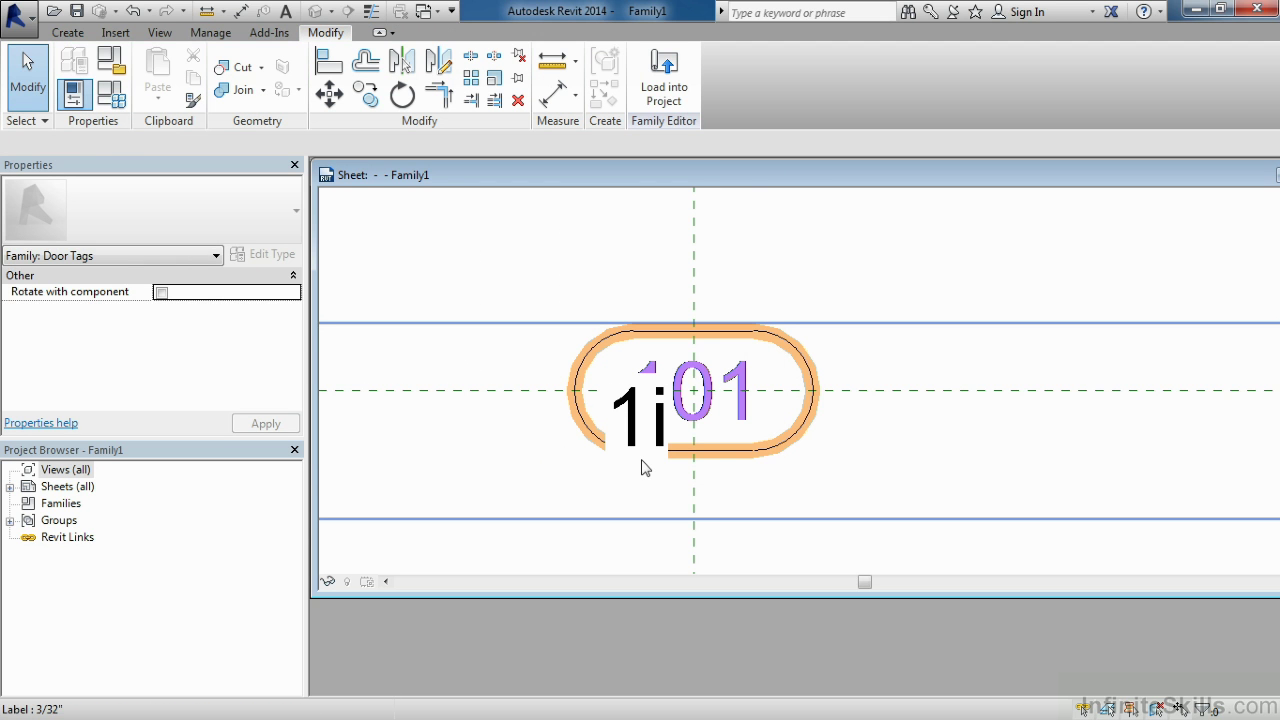
Narrow the Mark label's text box to roughly the width of the tag outline
{"action": "scroll", "coordinate": [664, 445], "scroll_direction": "down", "scroll_amount": 4}
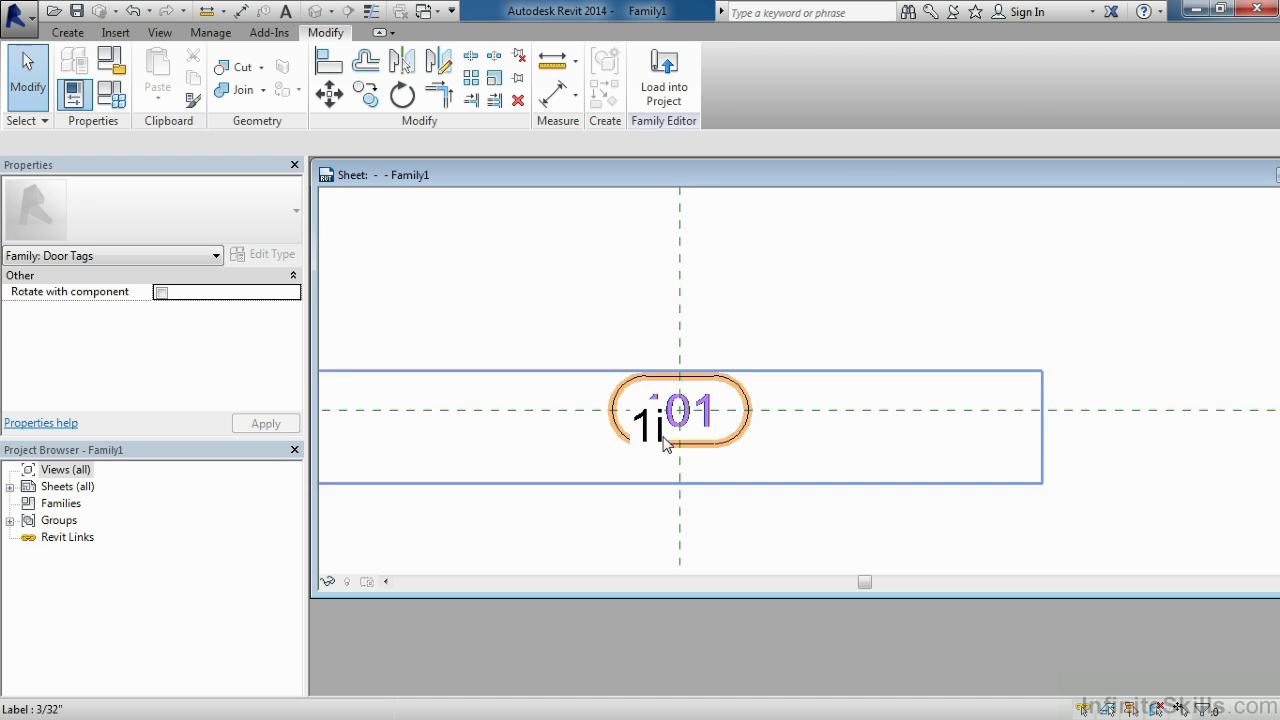
{"action": "key", "text": "z"}
{"action": "key", "text": "f"}
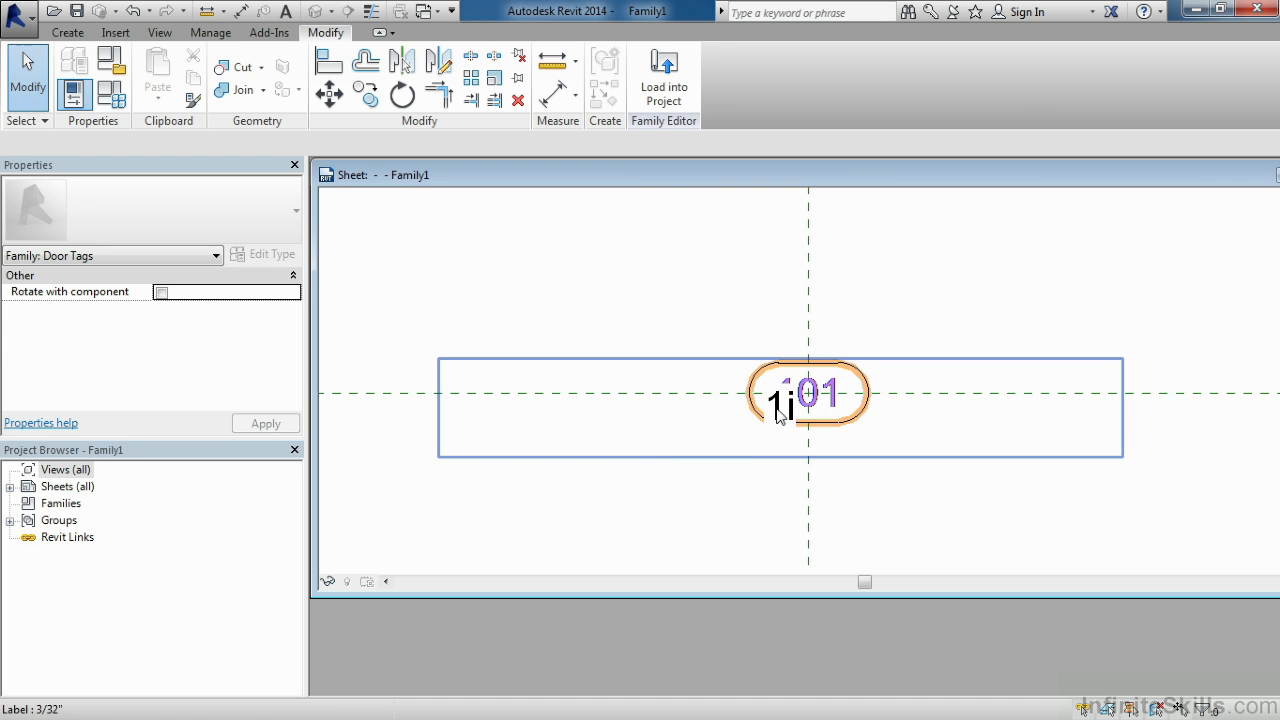
{"action": "left_click", "coordinate": [780, 415]}
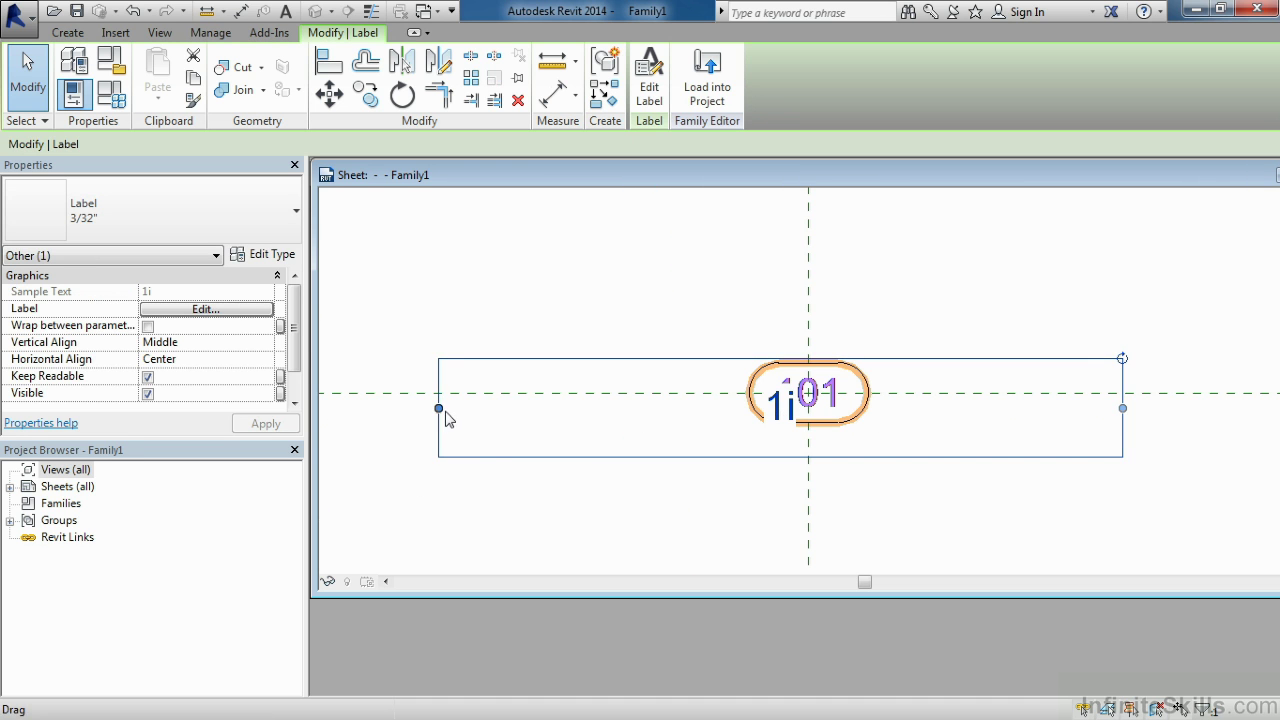
{"action": "left_click_drag", "start_coordinate": [440, 412], "coordinate": [732, 417]}
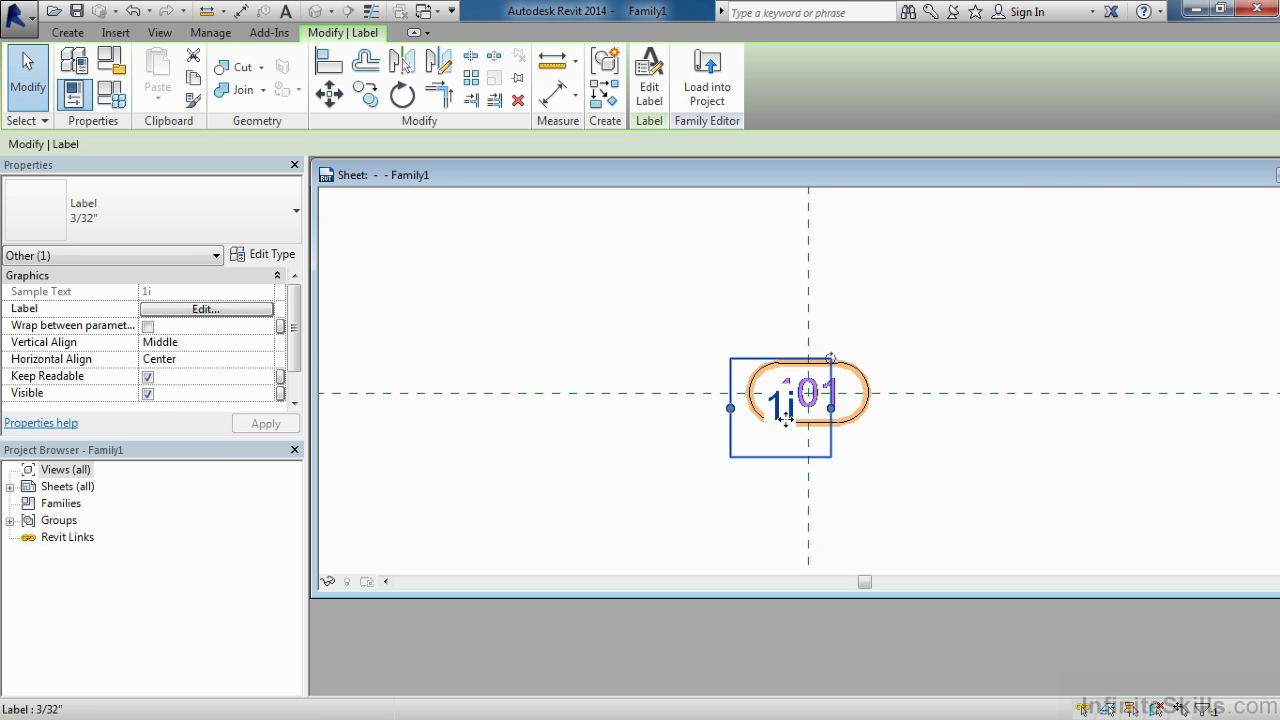
Move the Mark label up to centre it vertically inside the door tag outline
{"action": "mouse_move", "coordinate": [794, 414]}
{"action": "left_mouse_down"}
{"action": "mouse_move", "coordinate": [808, 408]}
{"action": "mouse_move", "coordinate": [792, 389]}
{"action": "left_mouse_up"}
{"action": "scroll", "coordinate": [800, 390], "scroll_direction": "up", "scroll_amount": 3}
{"action": "left_click", "coordinate": [849, 483]}
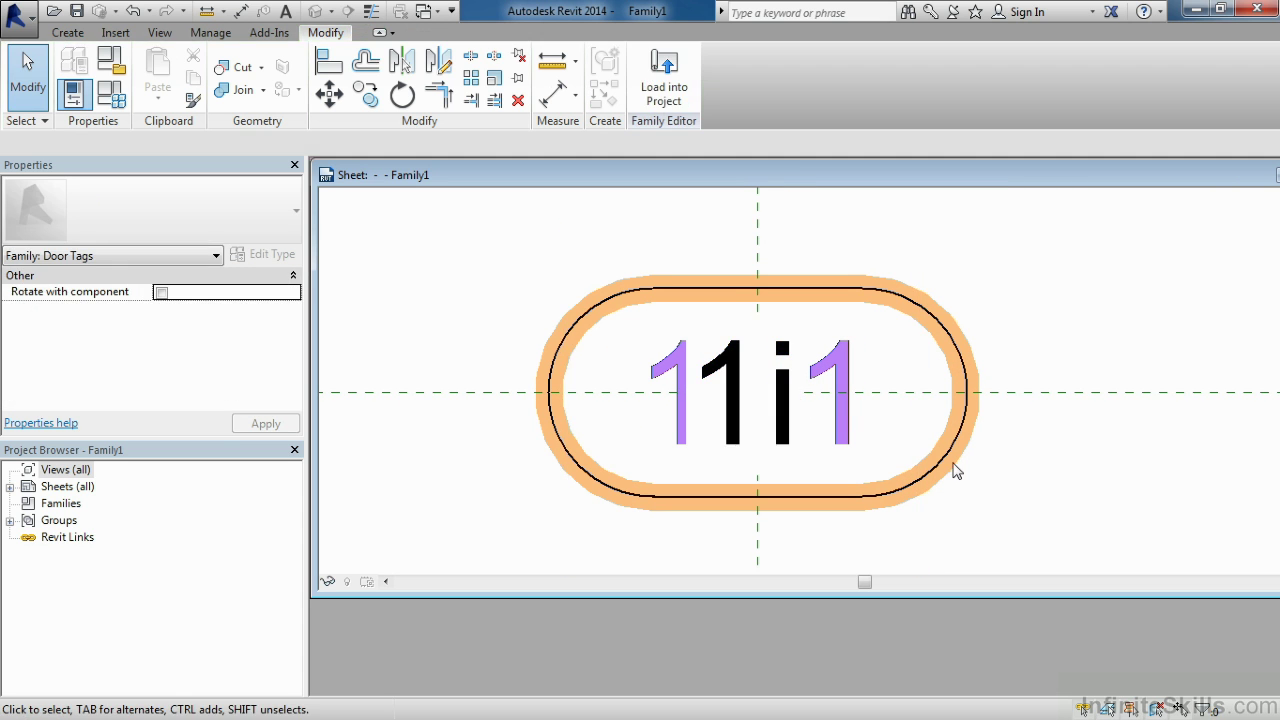
Delete the imported DoorTag.dwg symbol from behind the traced outline and label
{"action": "scroll", "coordinate": [846, 480], "scroll_direction": "down", "scroll_amount": 3}
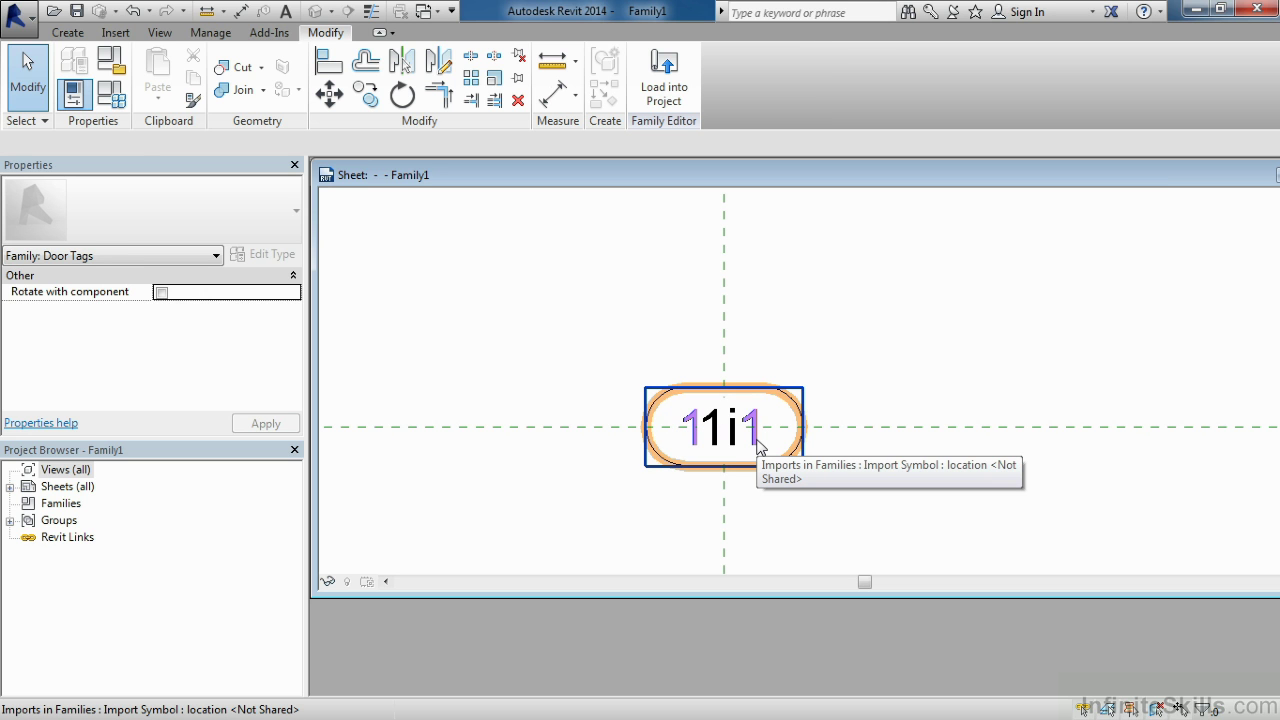
{"action": "left_click", "coordinate": [759, 446]}
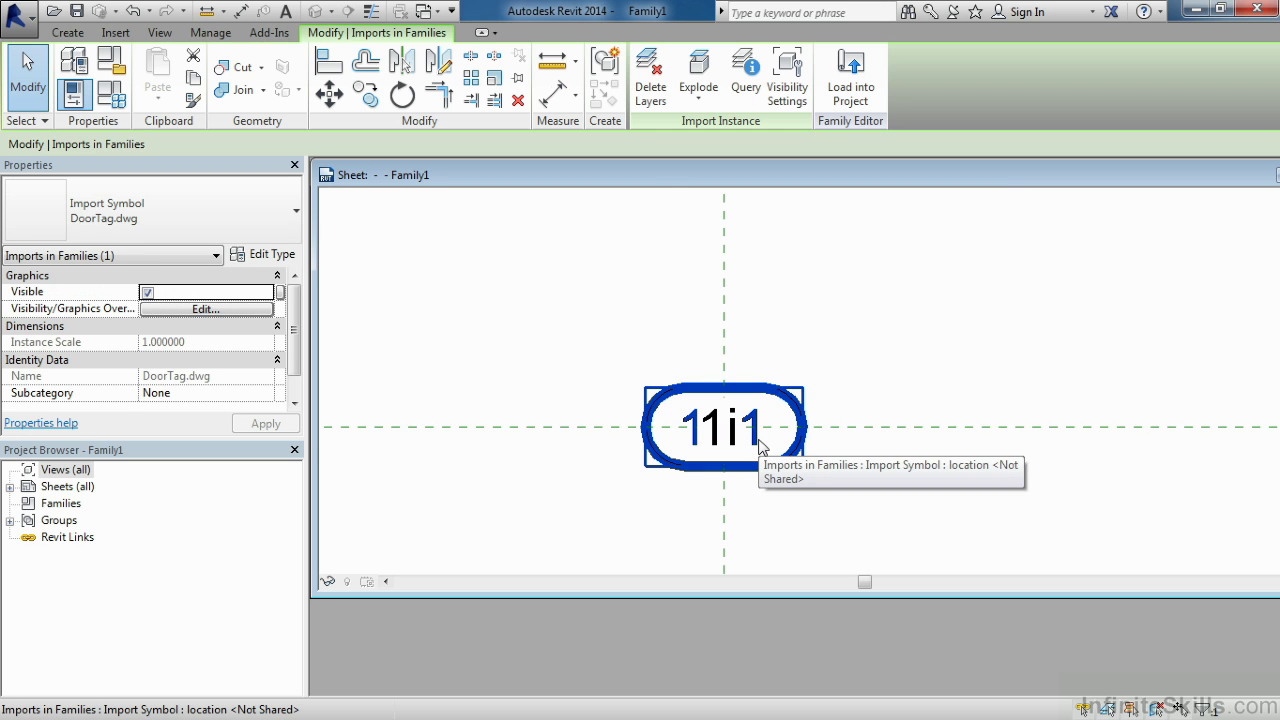
{"action": "key", "text": "Delete"}
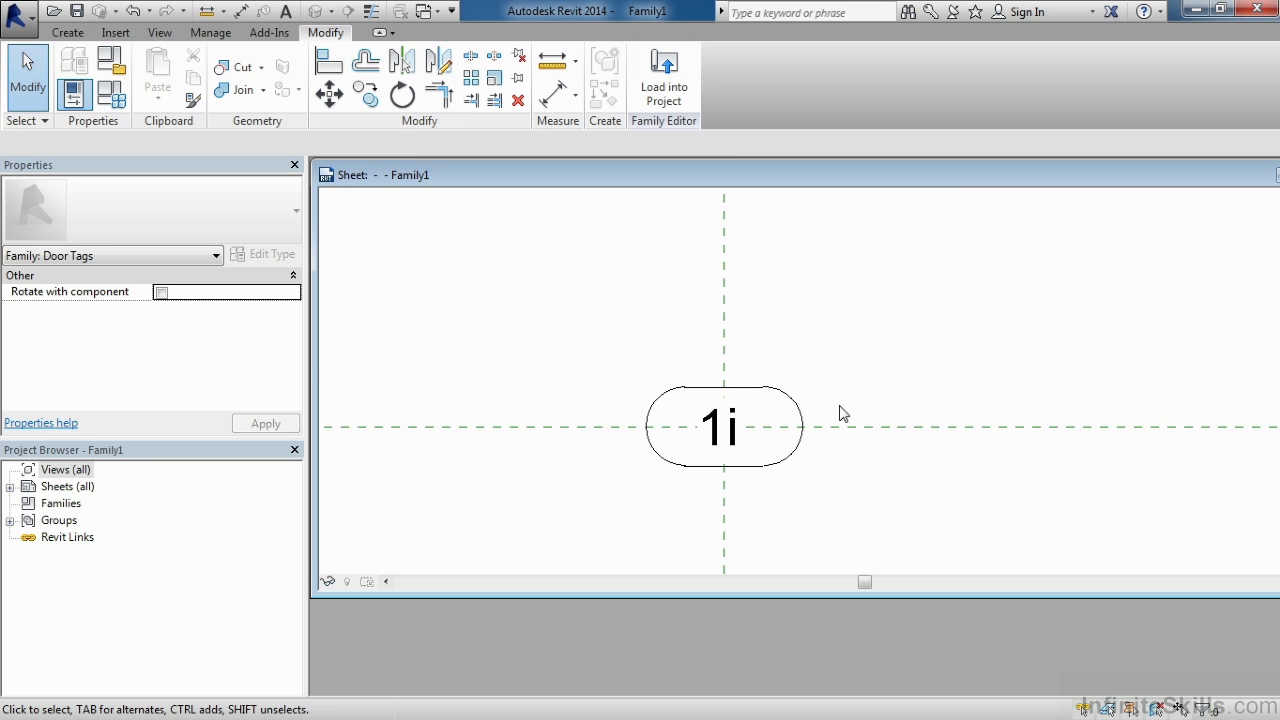
Undo the import's deletion, the Mark label and the traced outline, leaving only the imported DoorTag.dwg
{"action": "left_click", "coordinate": [133, 12]}
{"action": "left_click", "coordinate": [133, 12]}
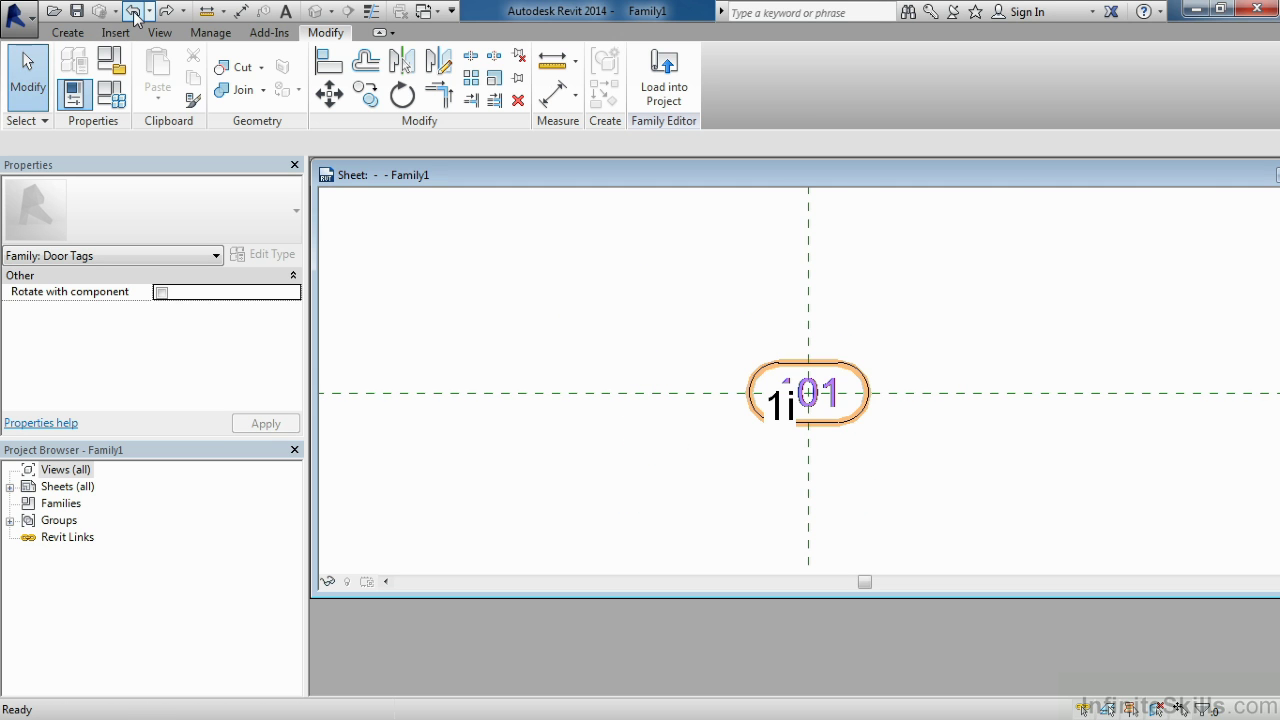
{"action": "left_click", "coordinate": [133, 12]}
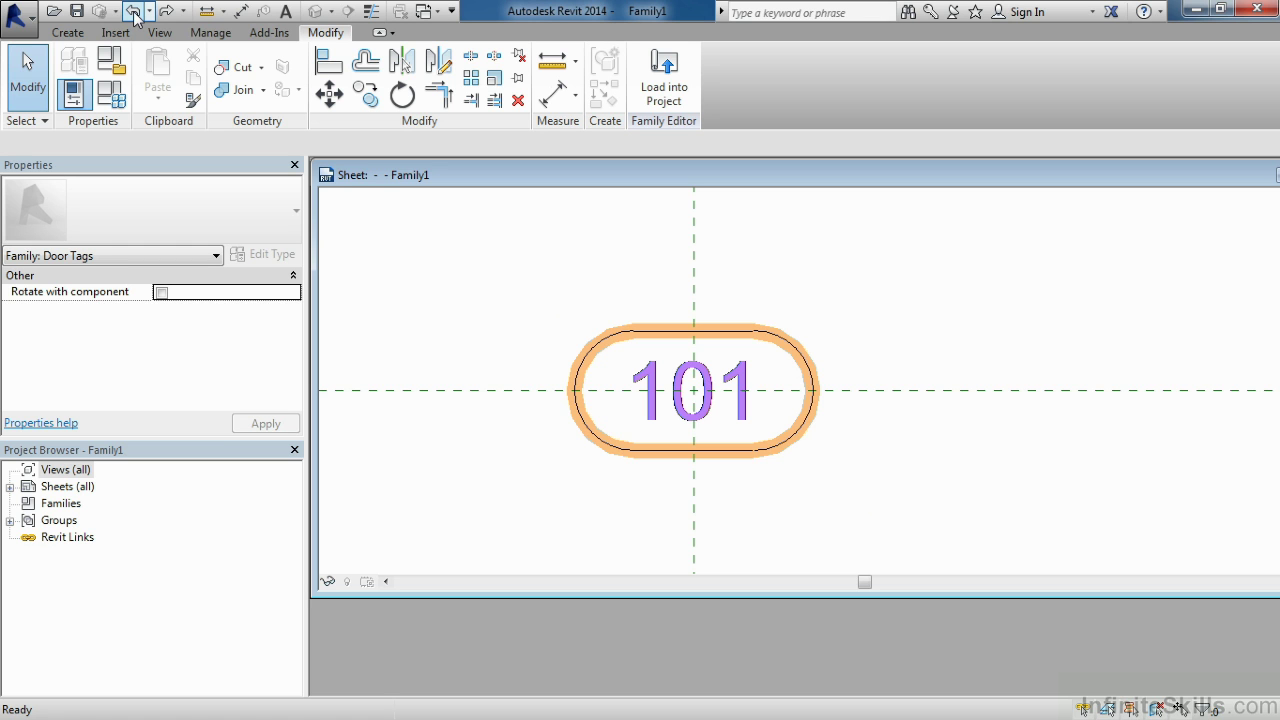
{"action": "left_click", "coordinate": [133, 12]}
{"action": "left_click", "coordinate": [133, 12]}
{"action": "left_click", "coordinate": [133, 12]}
{"action": "left_click", "coordinate": [133, 12]}
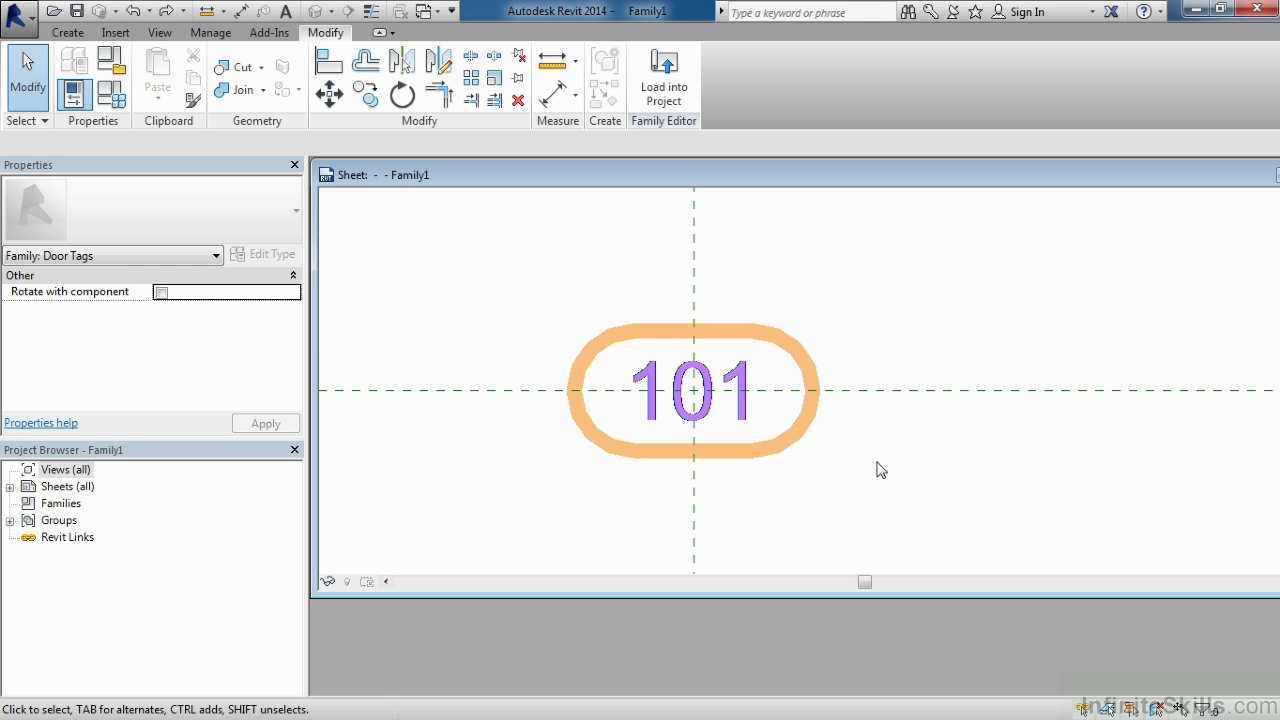
Break the imported DoorTag.dwg symbol into separate elements with Partial Explode
{"action": "scroll", "coordinate": [866, 463], "scroll_direction": "down", "scroll_amount": 3}
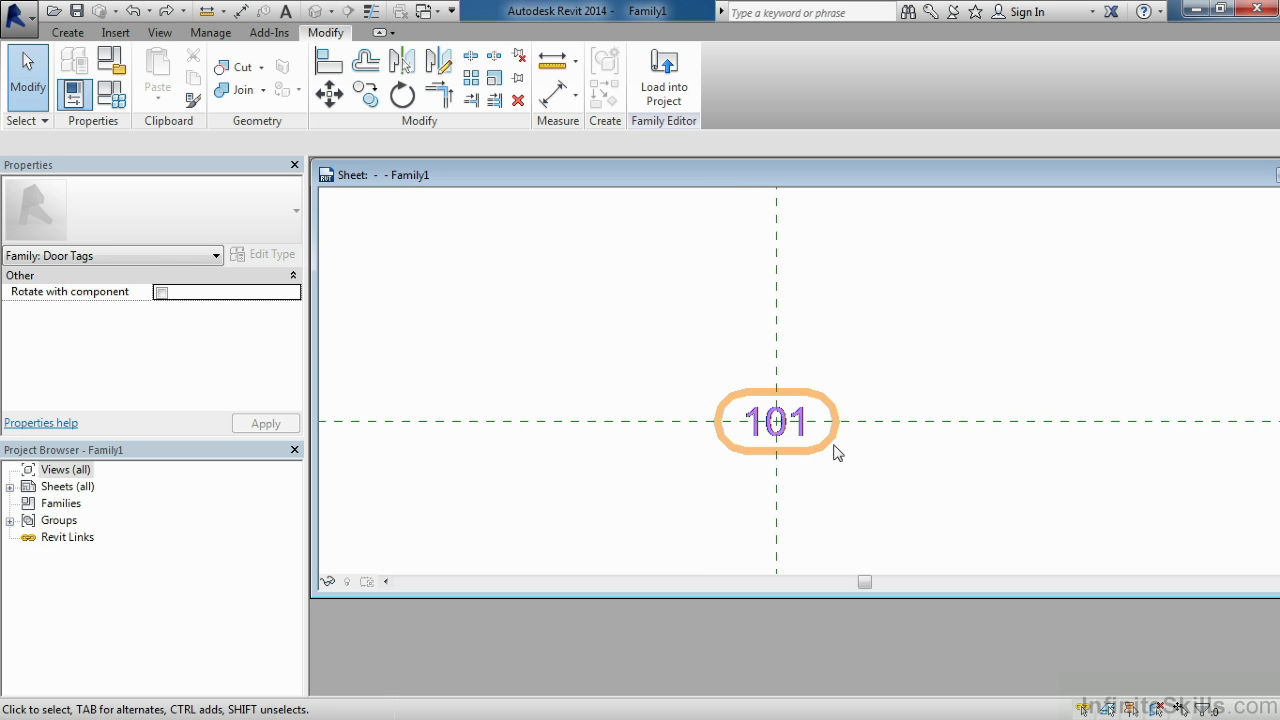
{"action": "left_click", "coordinate": [832, 450]}
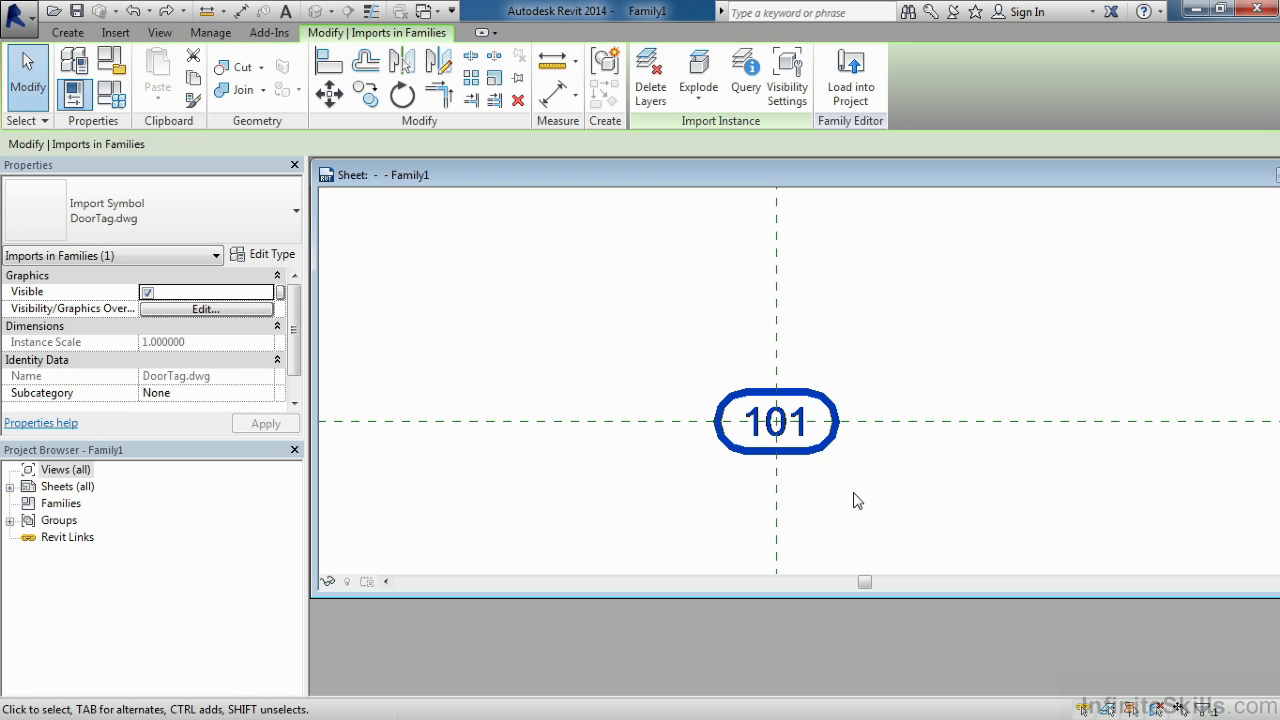
{"action": "left_click", "coordinate": [712, 100]}
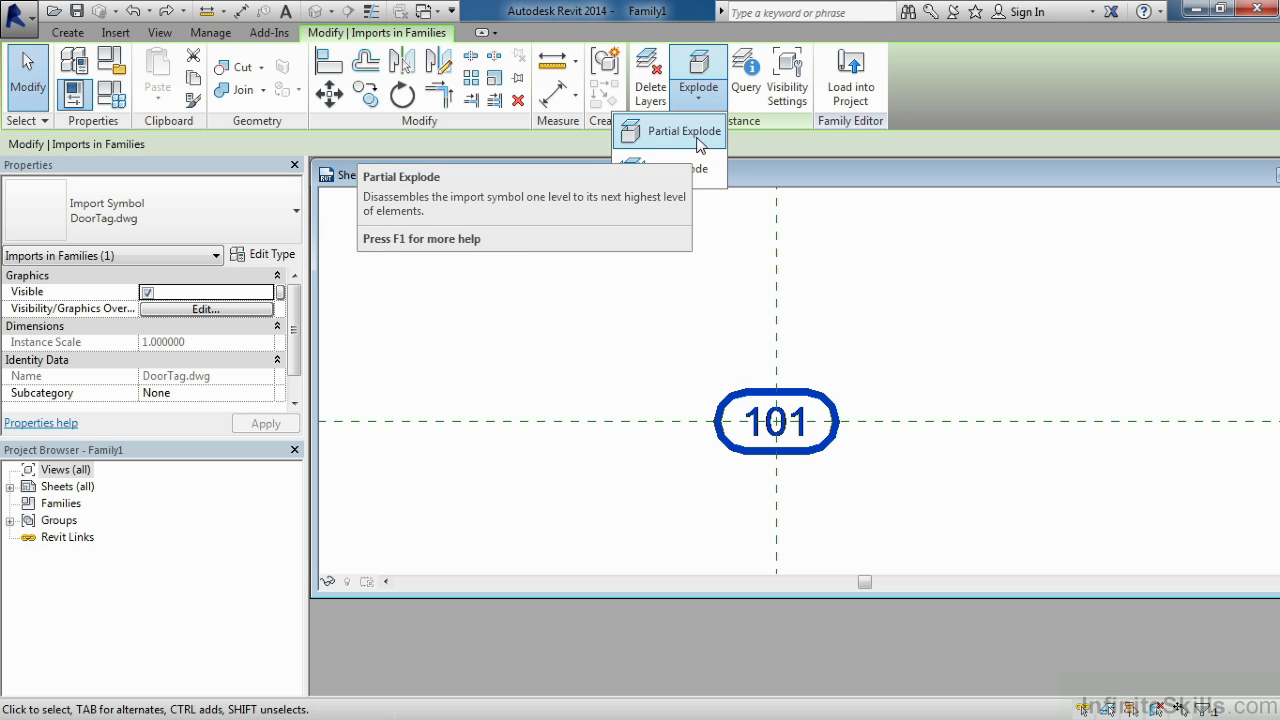
{"action": "left_click", "coordinate": [699, 140]}
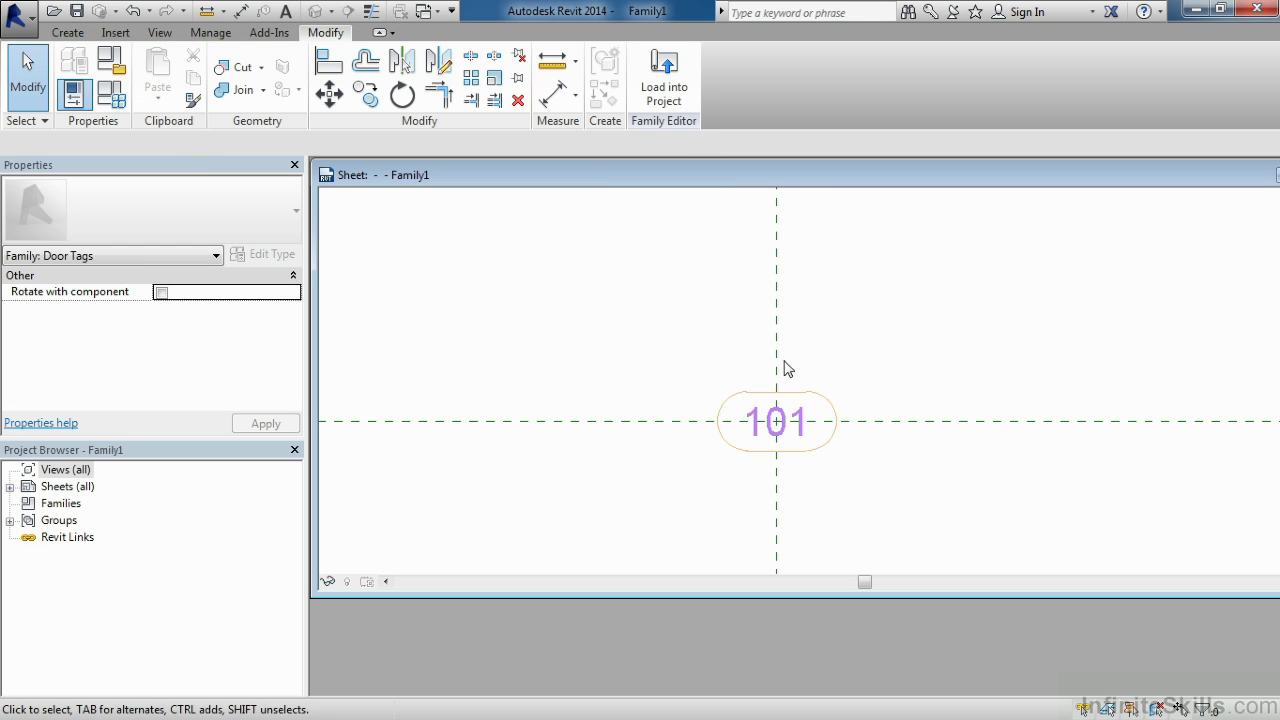
Assign the exploded outline's two arcs and two straight lines to the Door Tags subcategory
{"action": "scroll", "coordinate": [806, 451], "scroll_direction": "up", "scroll_amount": 4}
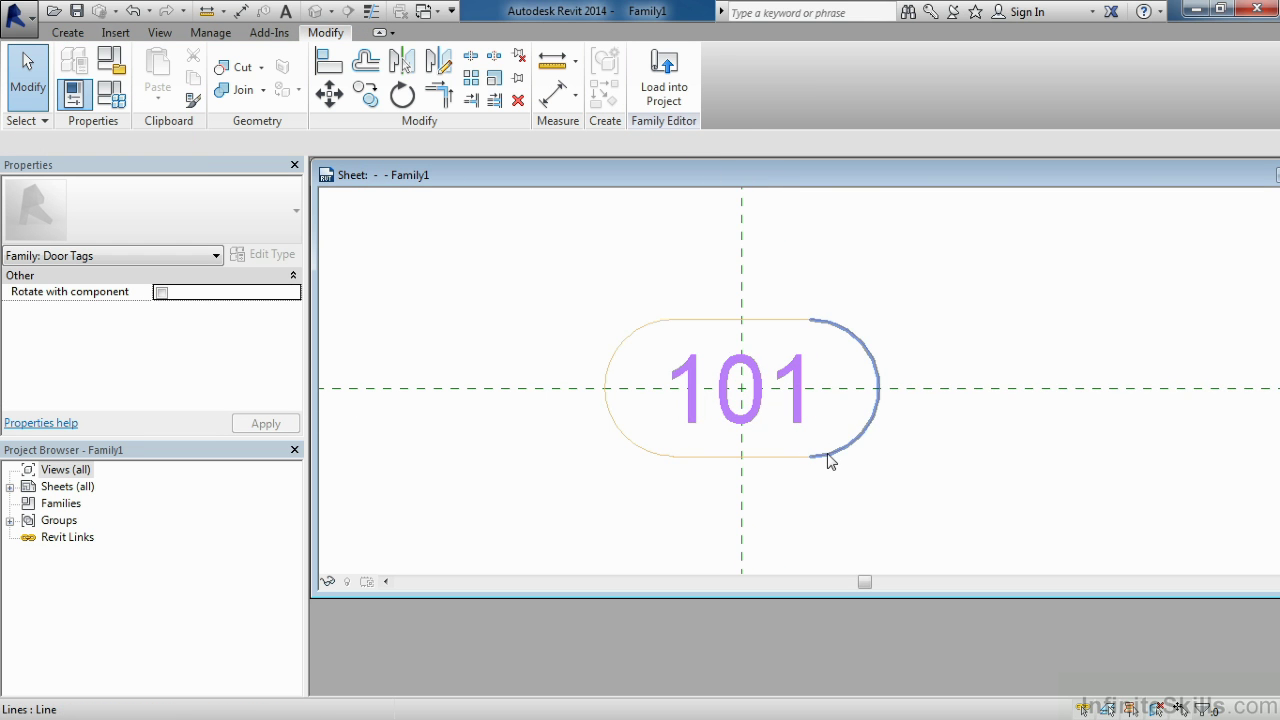
{"action": "left_click", "coordinate": [662, 460]}
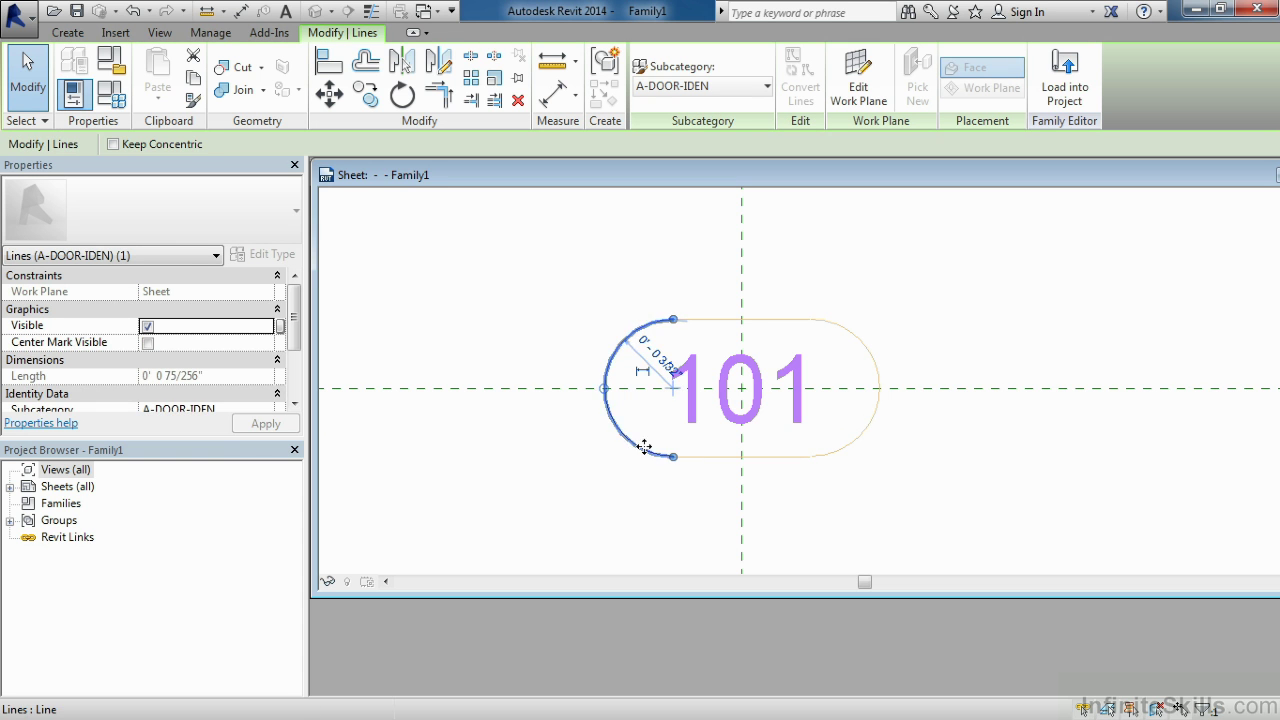
{"action": "left_click", "coordinate": [752, 322], "text": "ctrl"}
{"action": "left_click", "coordinate": [878, 362], "text": "ctrl"}
{"action": "left_click", "coordinate": [798, 466], "text": "ctrl"}
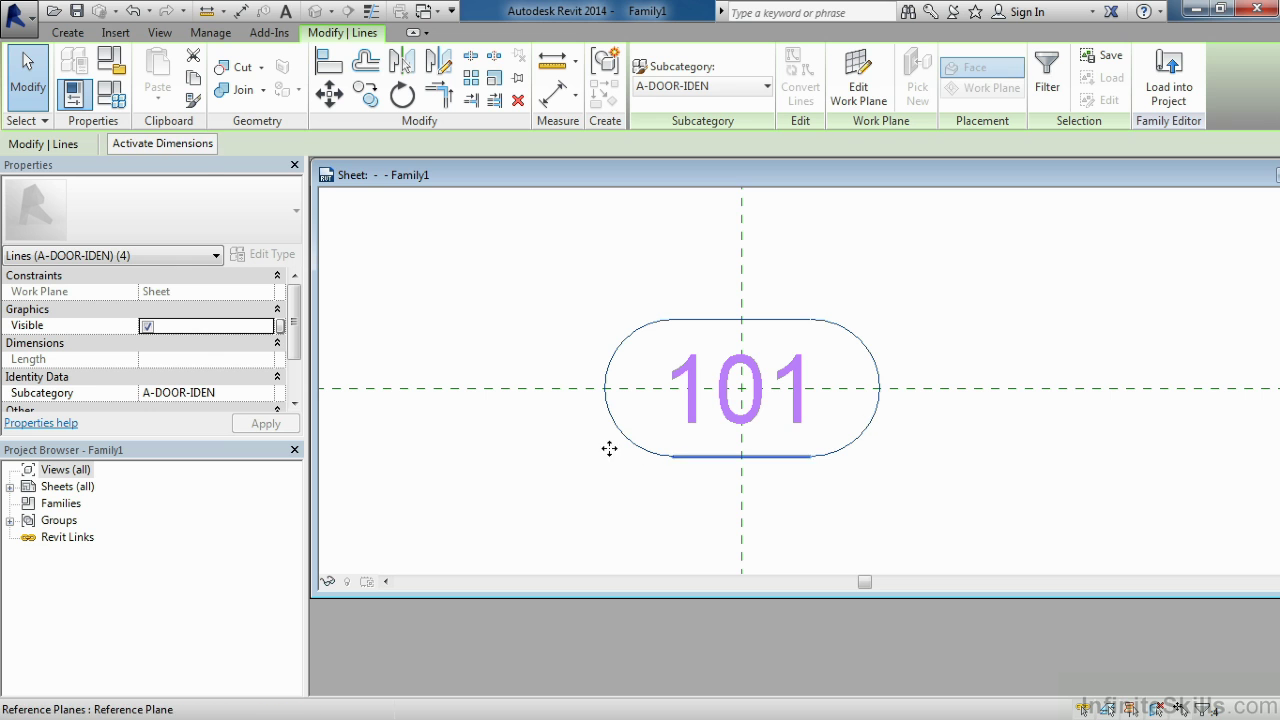
{"action": "left_click", "coordinate": [182, 265]}
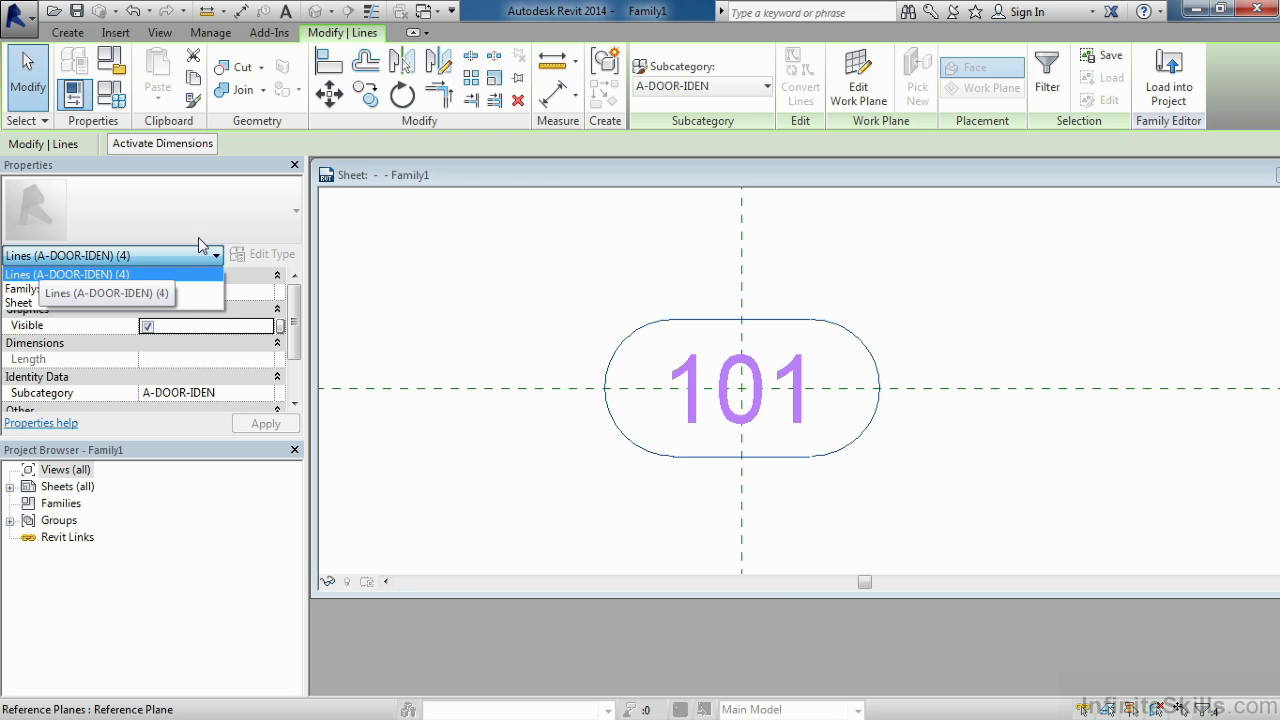
{"action": "left_click", "coordinate": [503, 178]}
{"action": "left_click", "coordinate": [704, 88]}
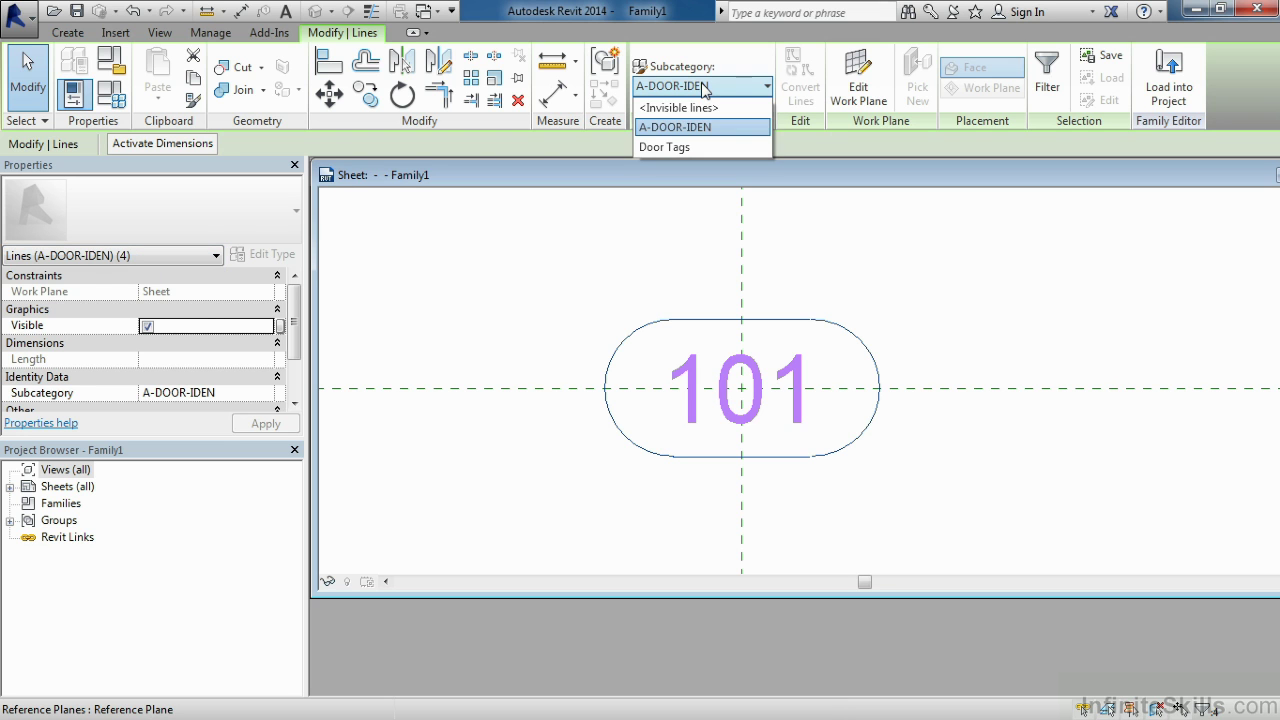
{"action": "left_click", "coordinate": [687, 150]}
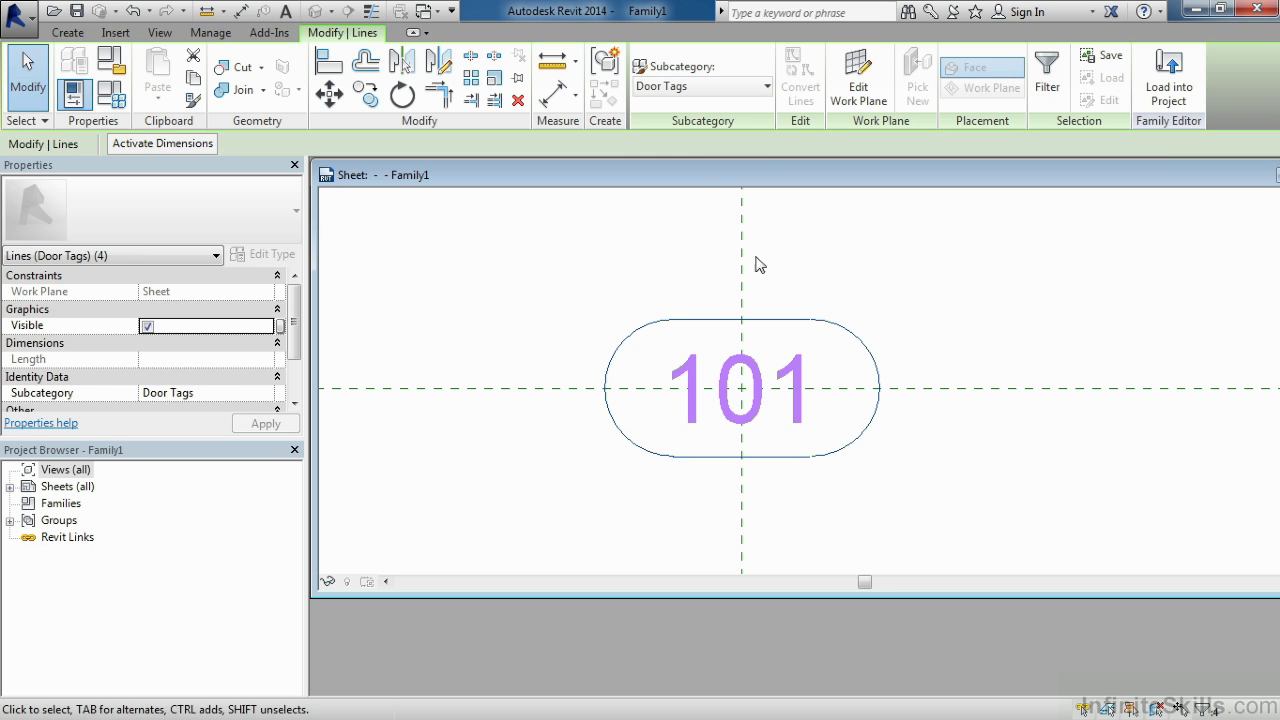
{"action": "left_click", "coordinate": [975, 526]}
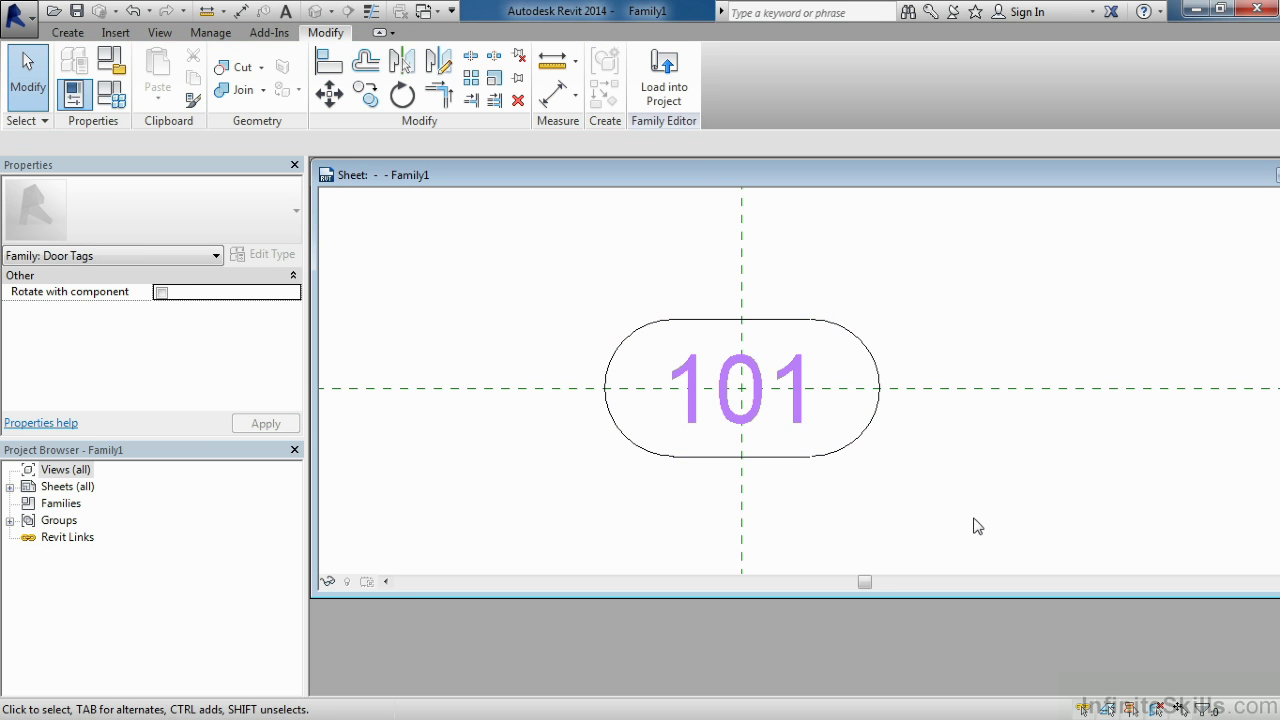
Replace the exploded 101 text note with a 3/32" label containing the Mark parameter
{"action": "left_click", "coordinate": [794, 420]}
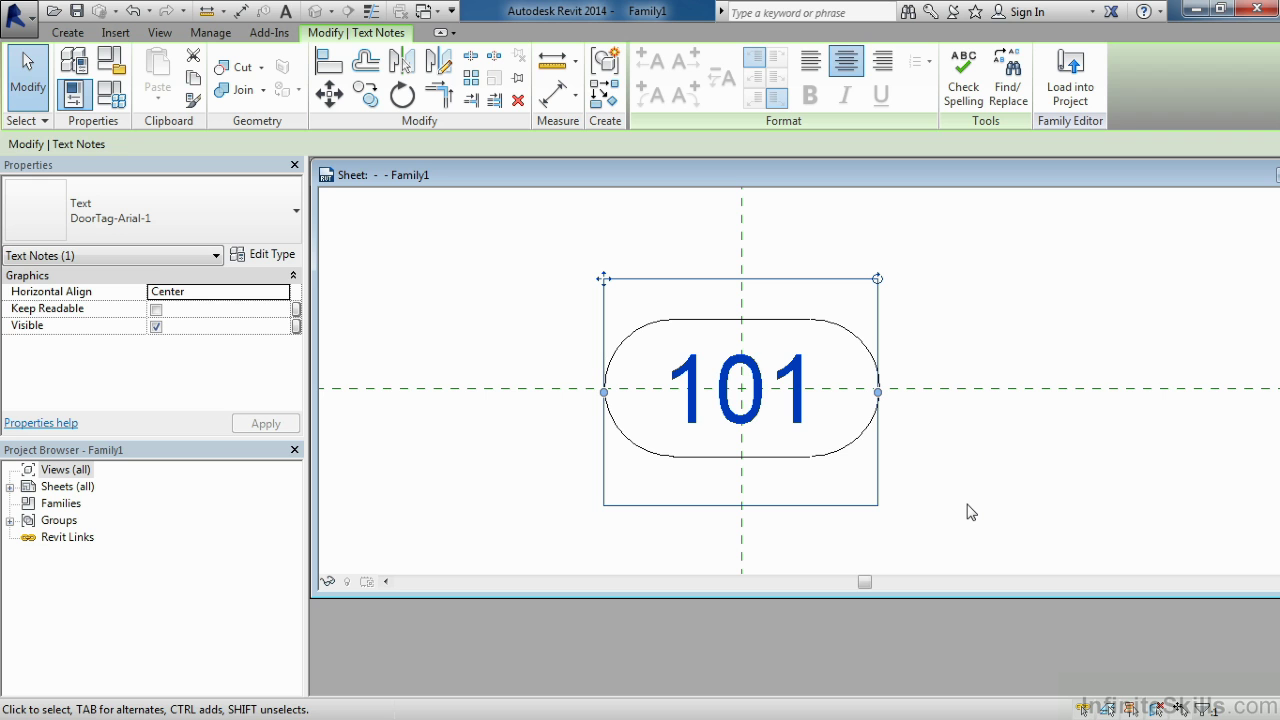
{"action": "key", "text": "Delete"}
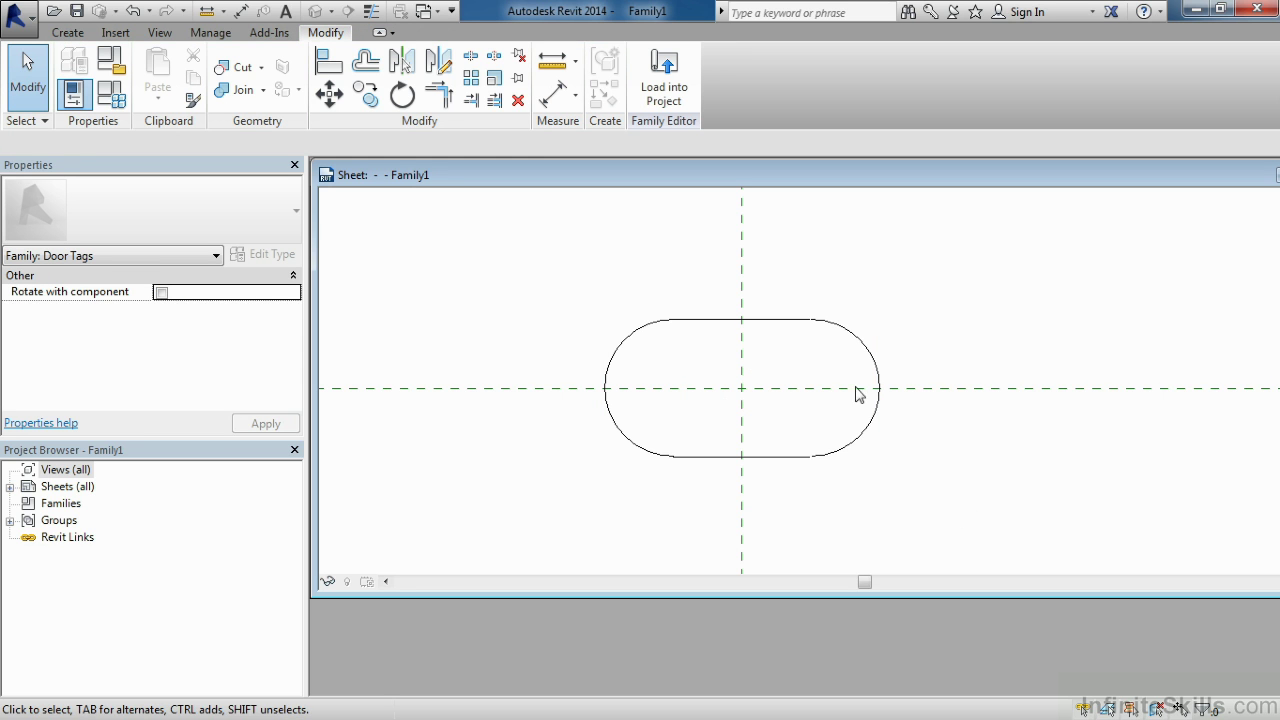
{"action": "left_click", "coordinate": [64, 36]}
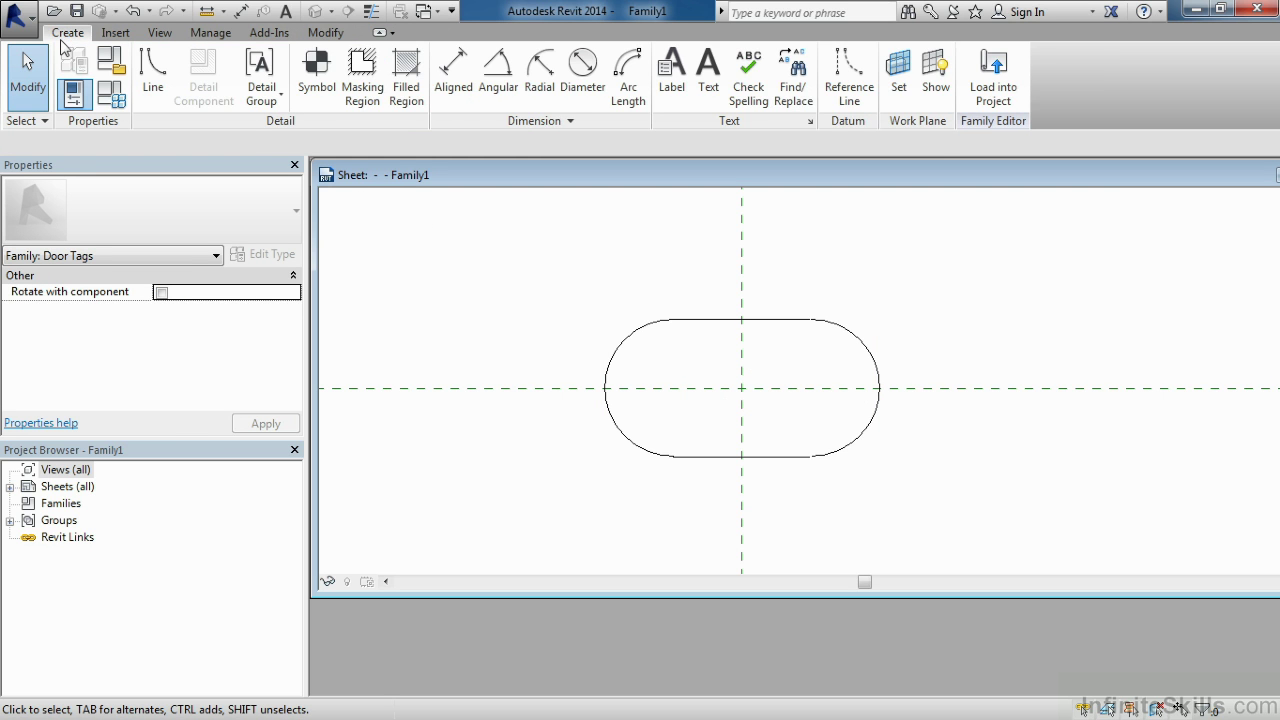
{"action": "left_click", "coordinate": [672, 75]}
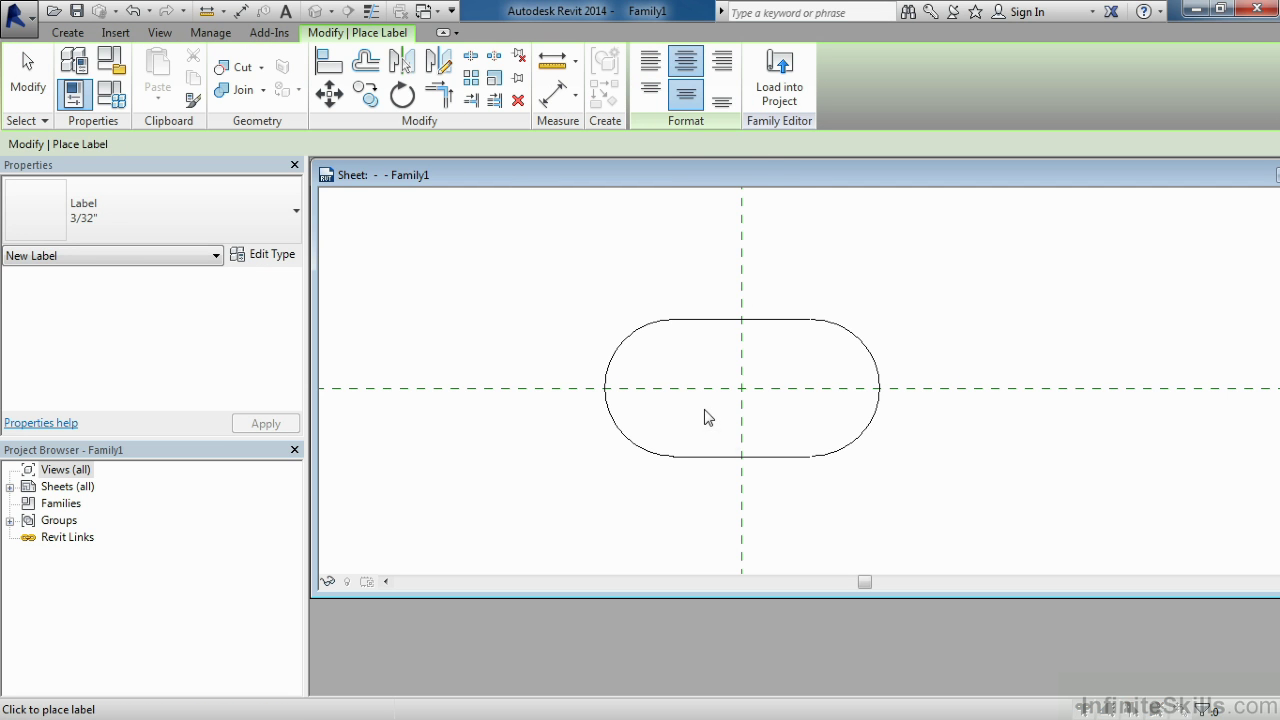
{"action": "left_click", "coordinate": [714, 386]}
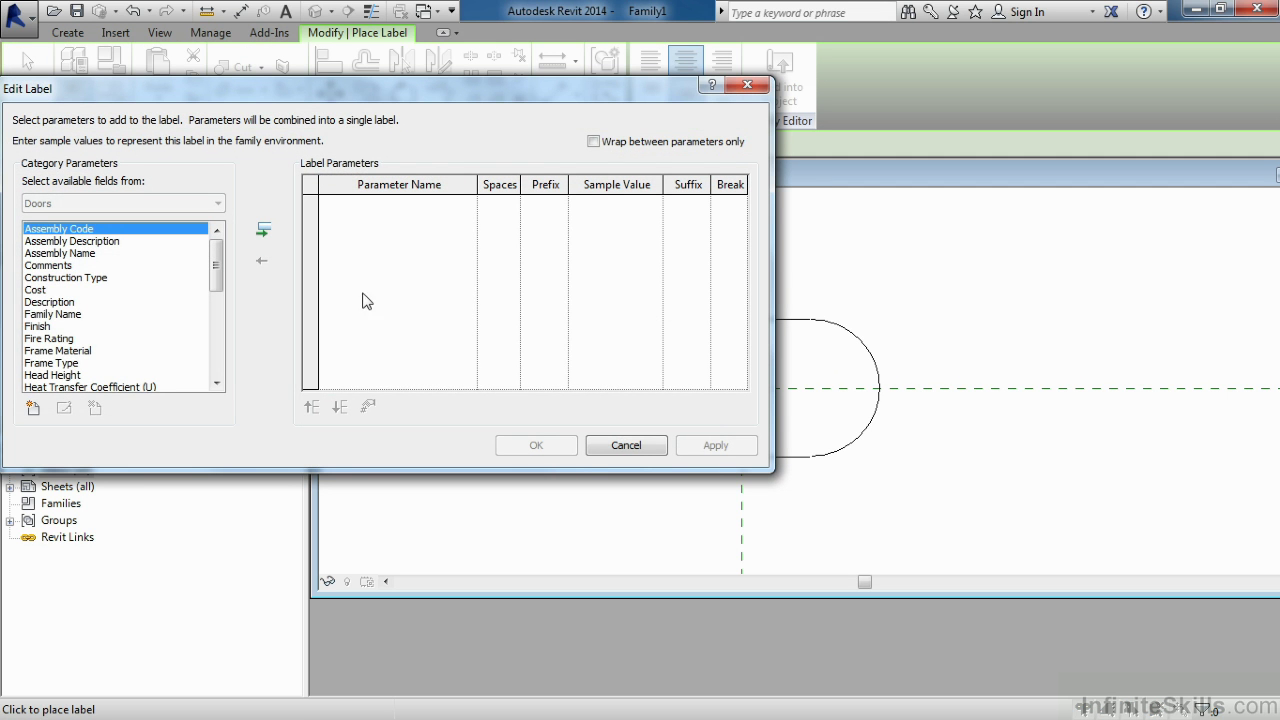
{"action": "scroll", "coordinate": [216, 280], "scroll_direction": "down", "scroll_amount": 1}
{"action": "left_click_drag", "start_coordinate": [216, 285], "coordinate": [216, 300]}
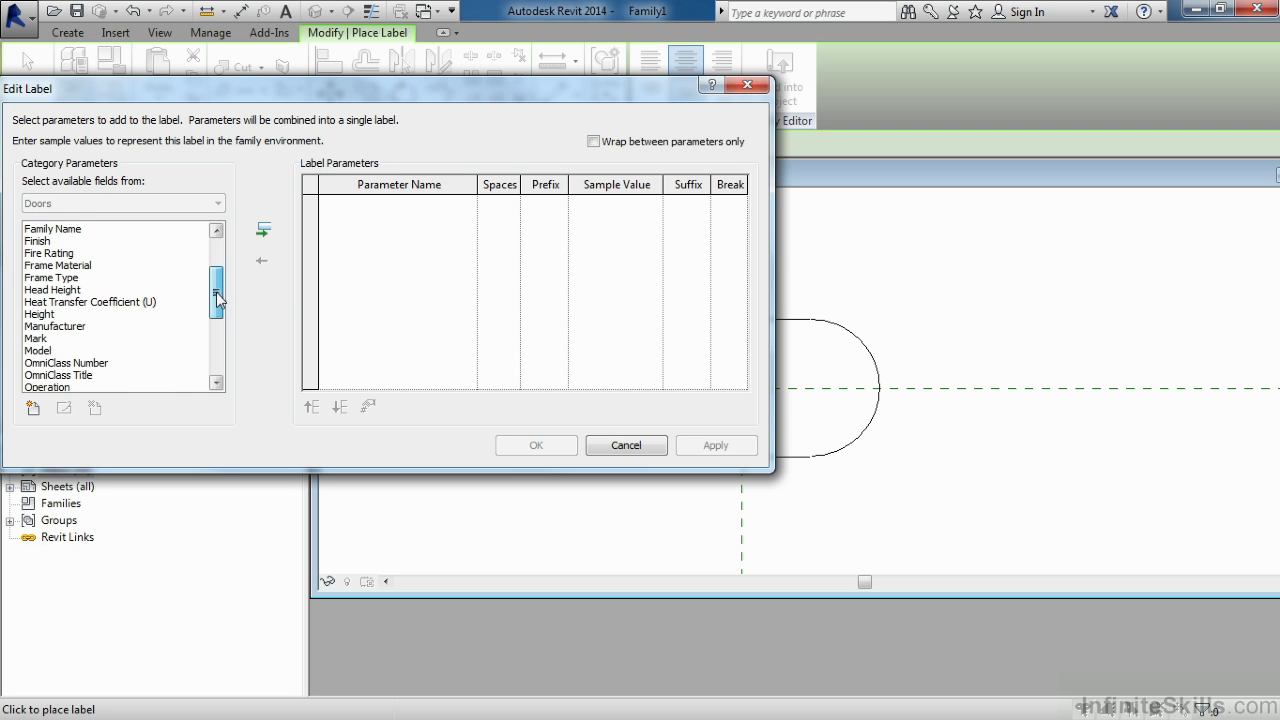
{"action": "left_click", "coordinate": [38, 339]}
{"action": "left_click", "coordinate": [264, 232]}
{"action": "left_click", "coordinate": [510, 447]}
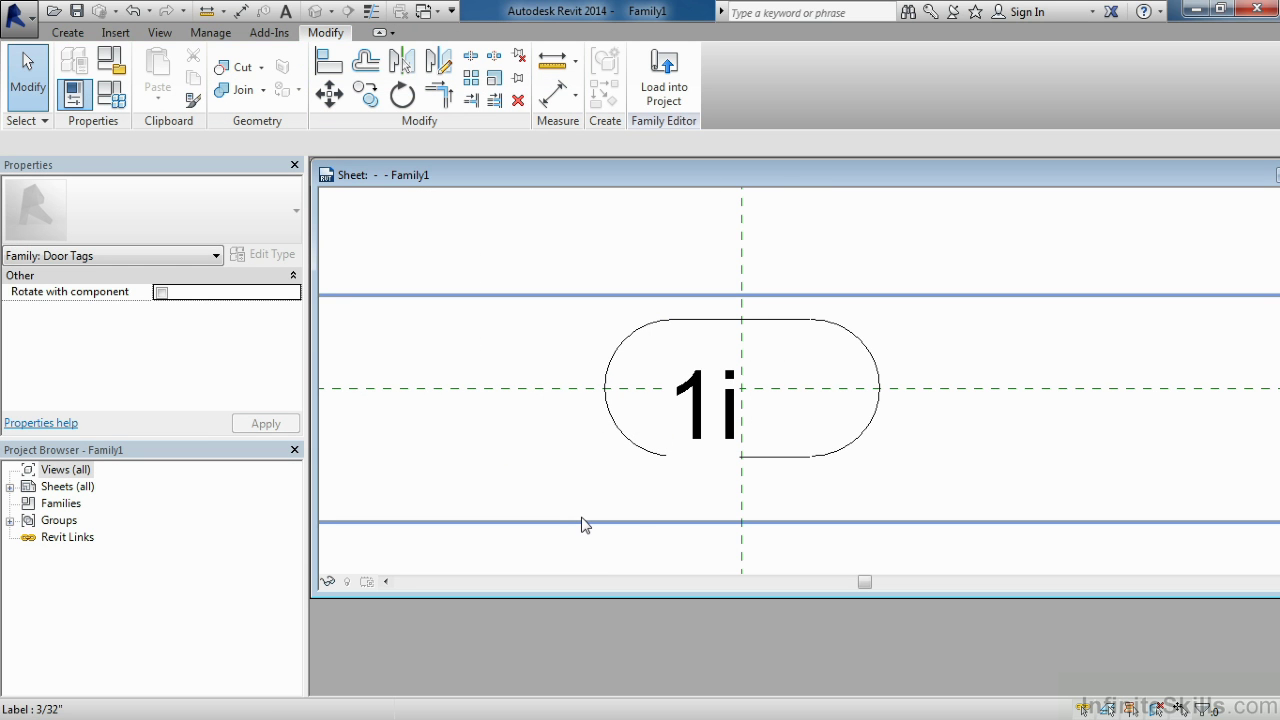
Narrow the Mark label's text box to about the outline's width and centre the label inside the tag
{"action": "left_click", "coordinate": [711, 441]}
{"action": "scroll", "coordinate": [737, 433], "scroll_direction": "down", "scroll_amount": 3}
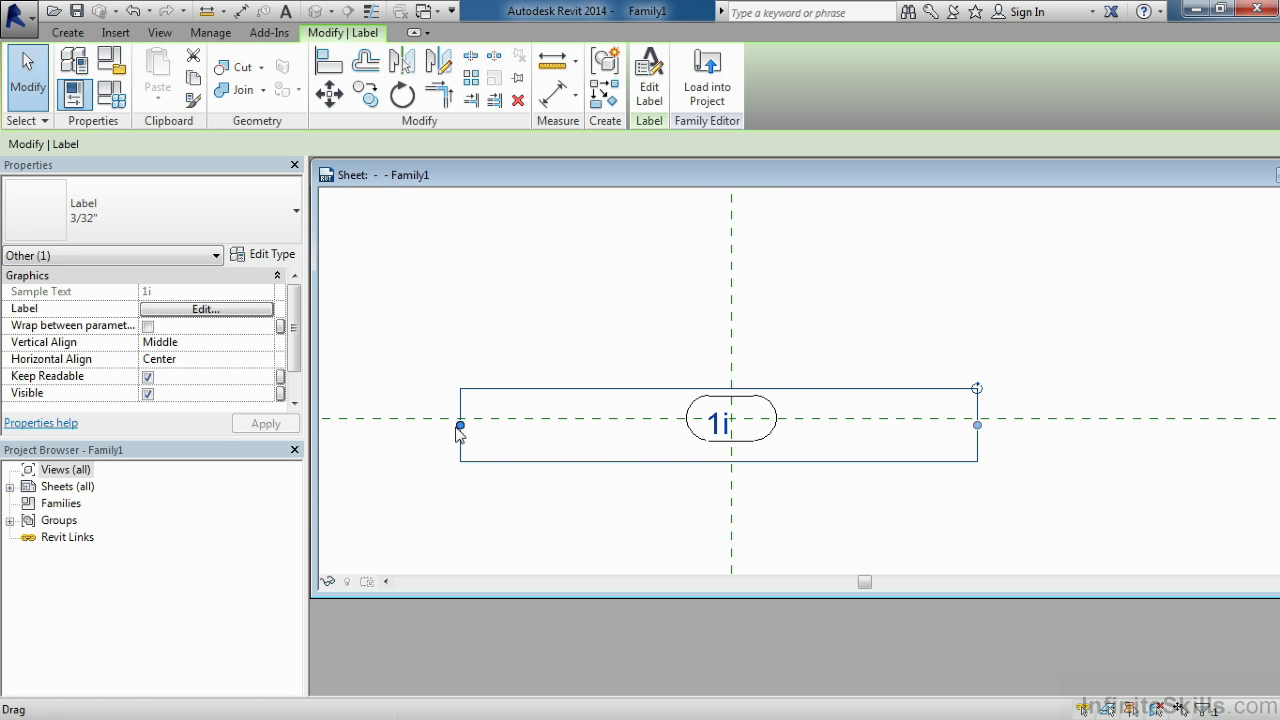
{"action": "left_click_drag", "start_coordinate": [461, 426], "coordinate": [731, 428]}
{"action": "scroll", "coordinate": [718, 428], "scroll_direction": "up", "scroll_amount": 3}
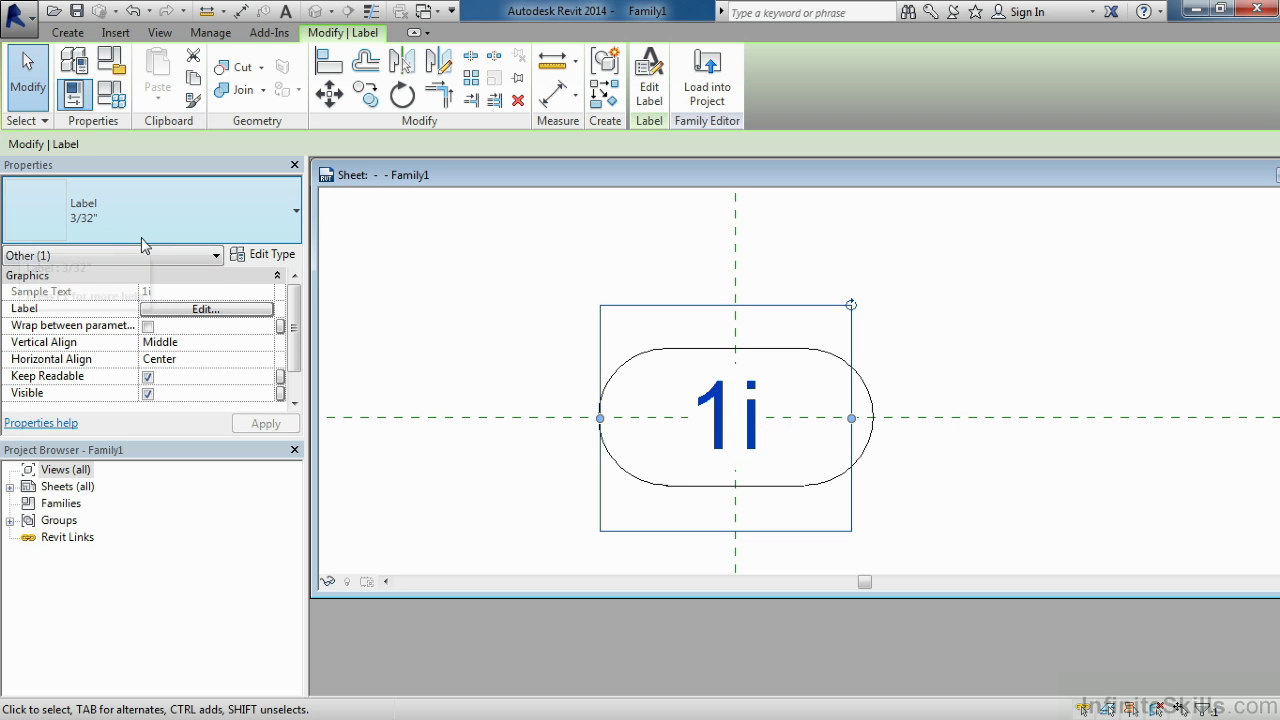
Review the Mark label's type properties, including its text font and size, without changing them
{"action": "left_click", "coordinate": [271, 256]}
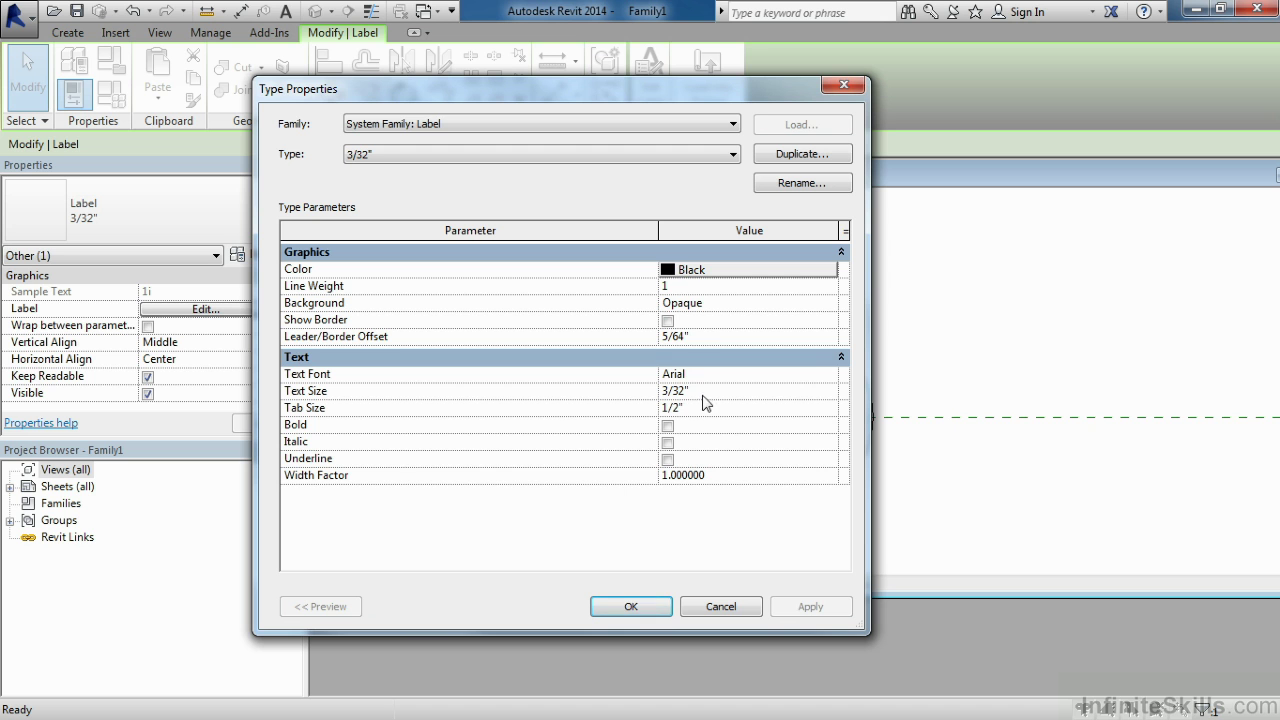
{"action": "left_click", "coordinate": [631, 607]}
{"action": "left_click", "coordinate": [518, 513]}
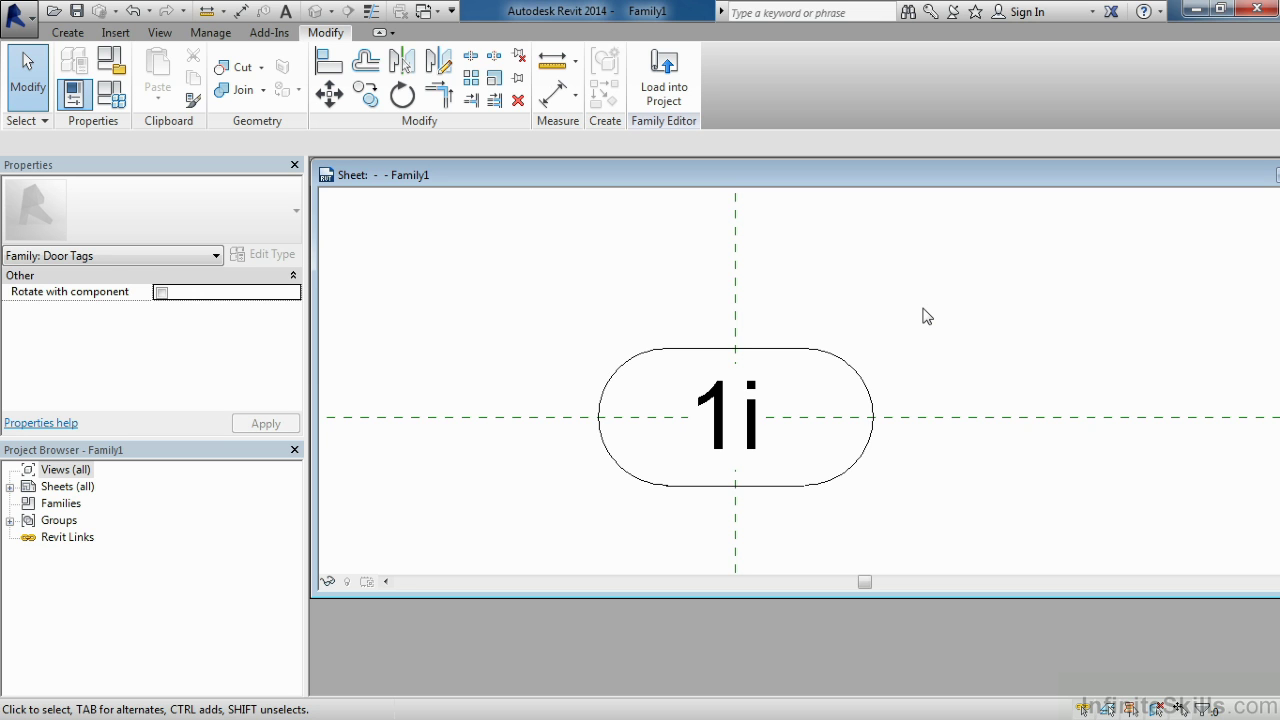
Review the unused text, section tag, filled region and arrowhead styles, and purge all the checked items from the family
{"action": "left_click", "coordinate": [211, 33]}
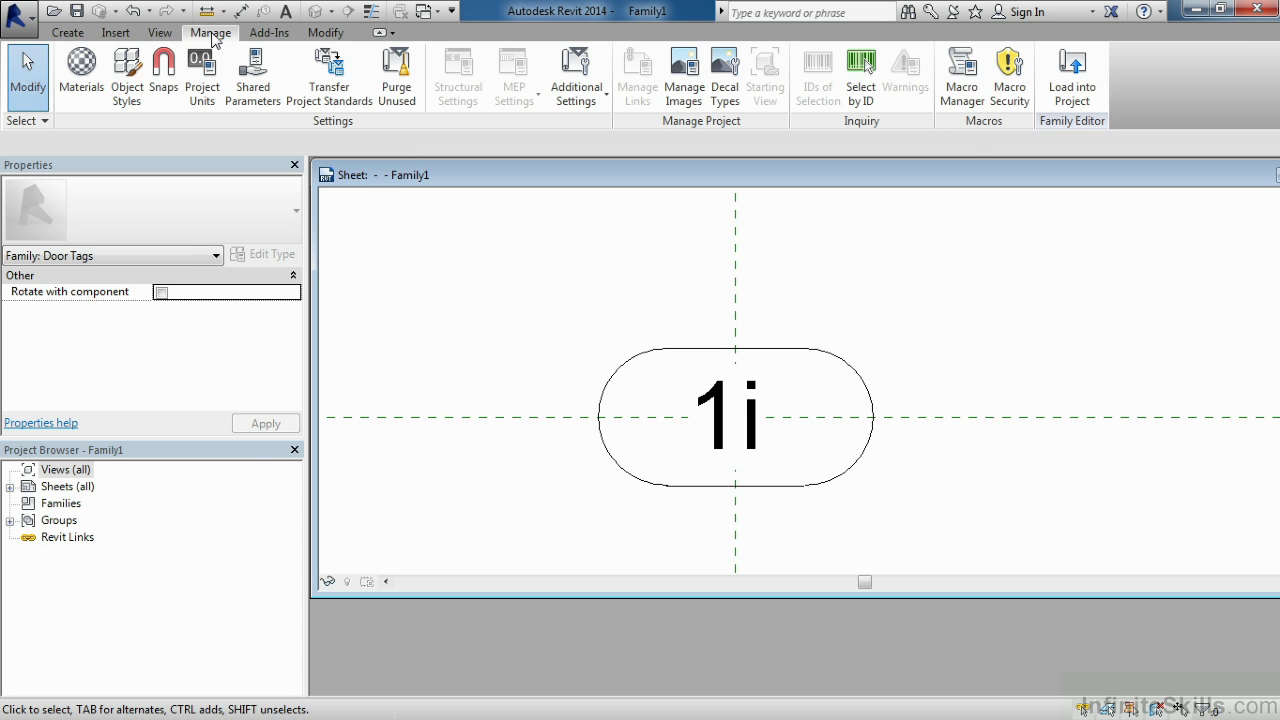
{"action": "left_click", "coordinate": [396, 72]}
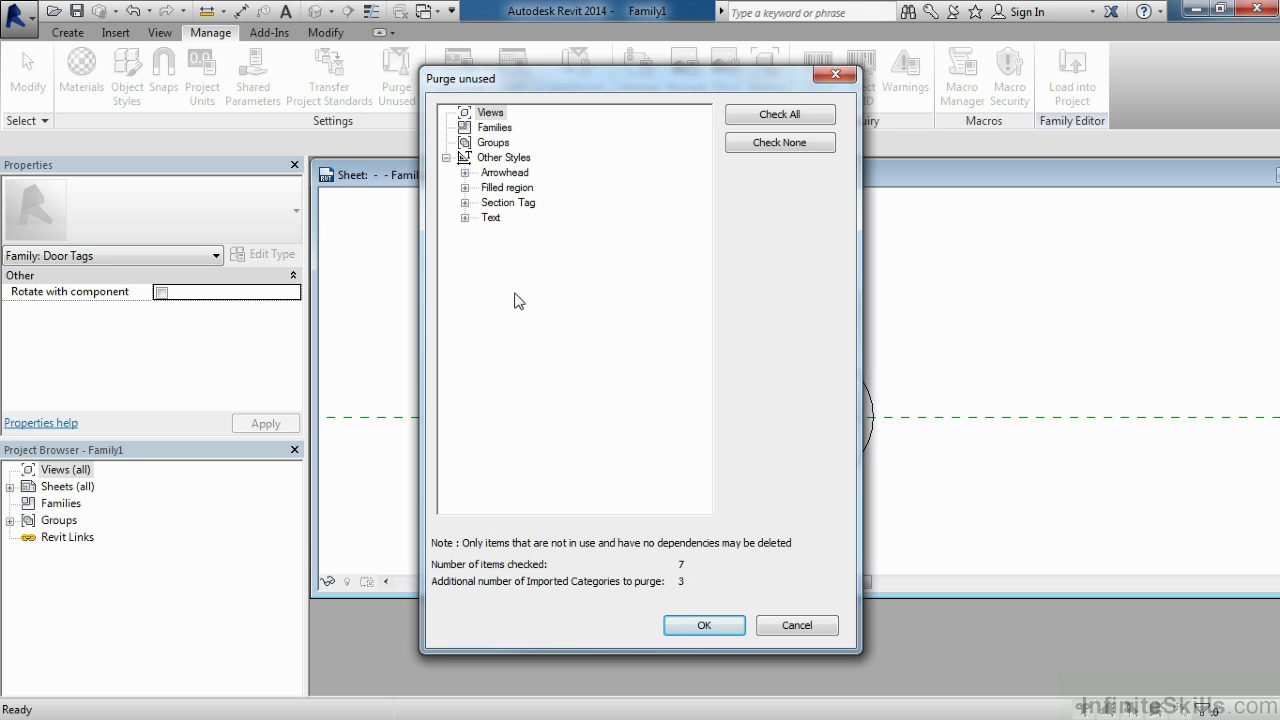
{"action": "left_click", "coordinate": [465, 217]}
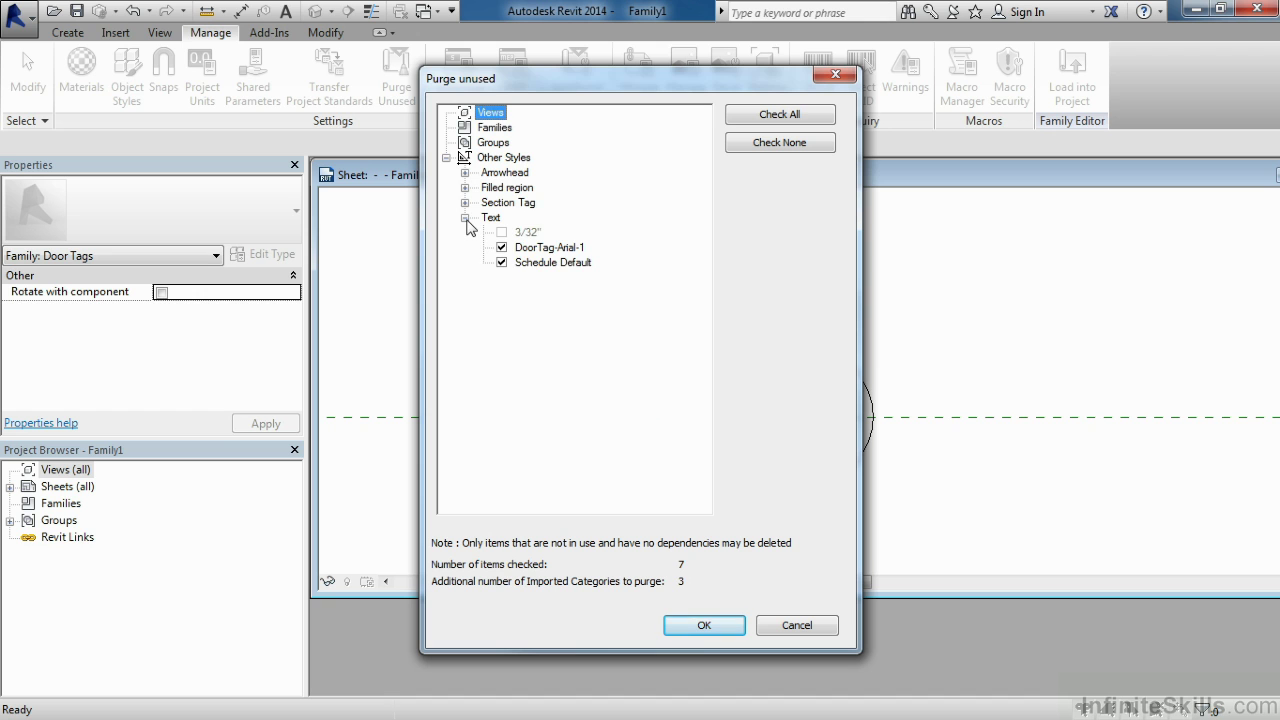
{"action": "left_click", "coordinate": [464, 203]}
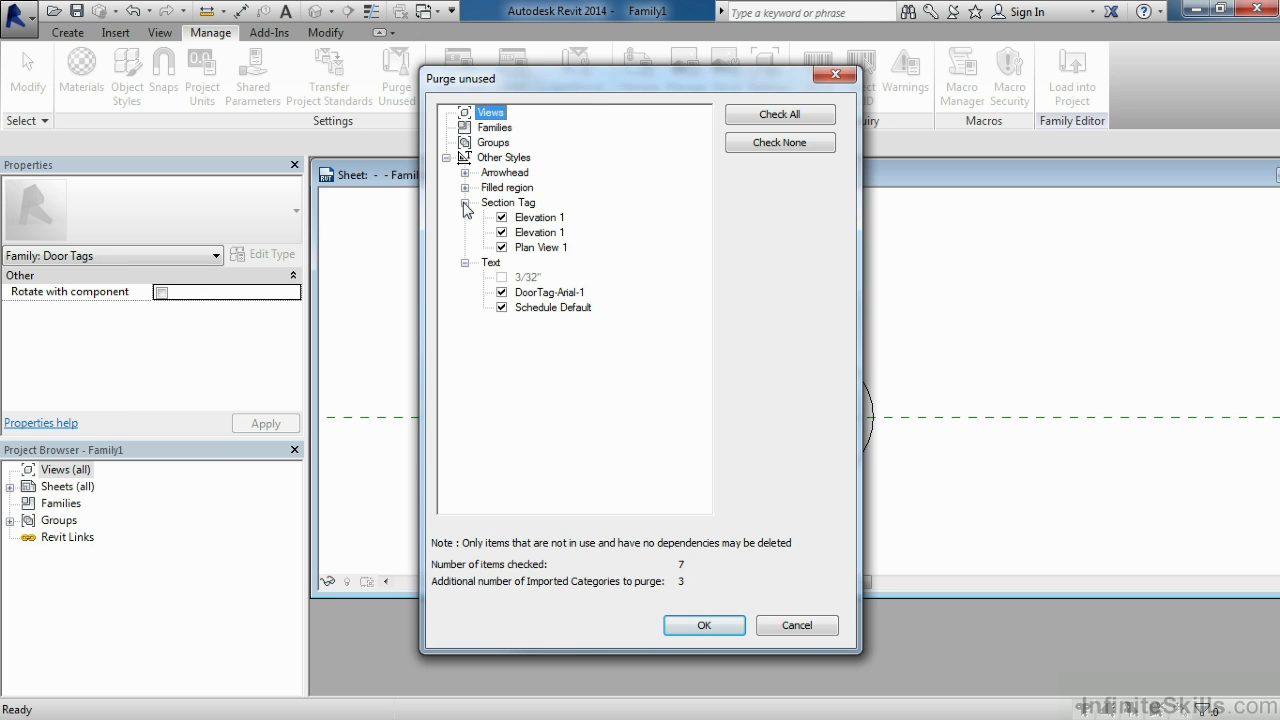
{"action": "left_click", "coordinate": [464, 187]}
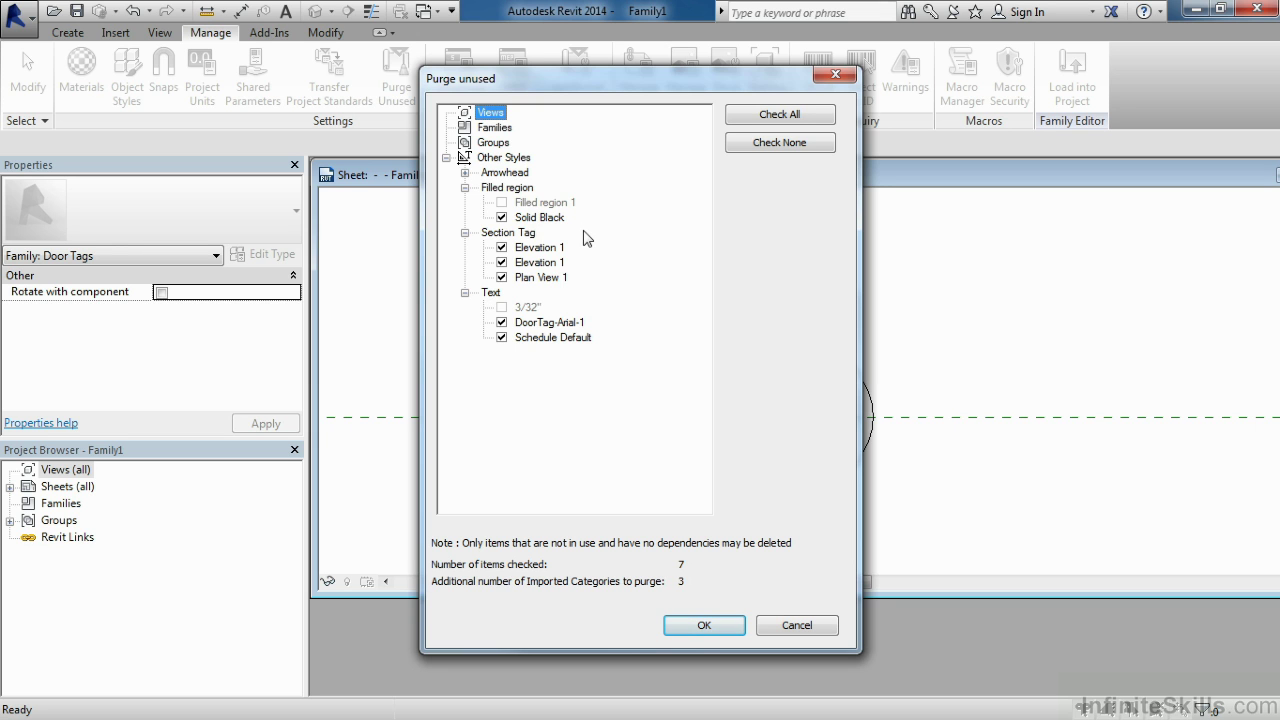
{"action": "left_click", "coordinate": [464, 172]}
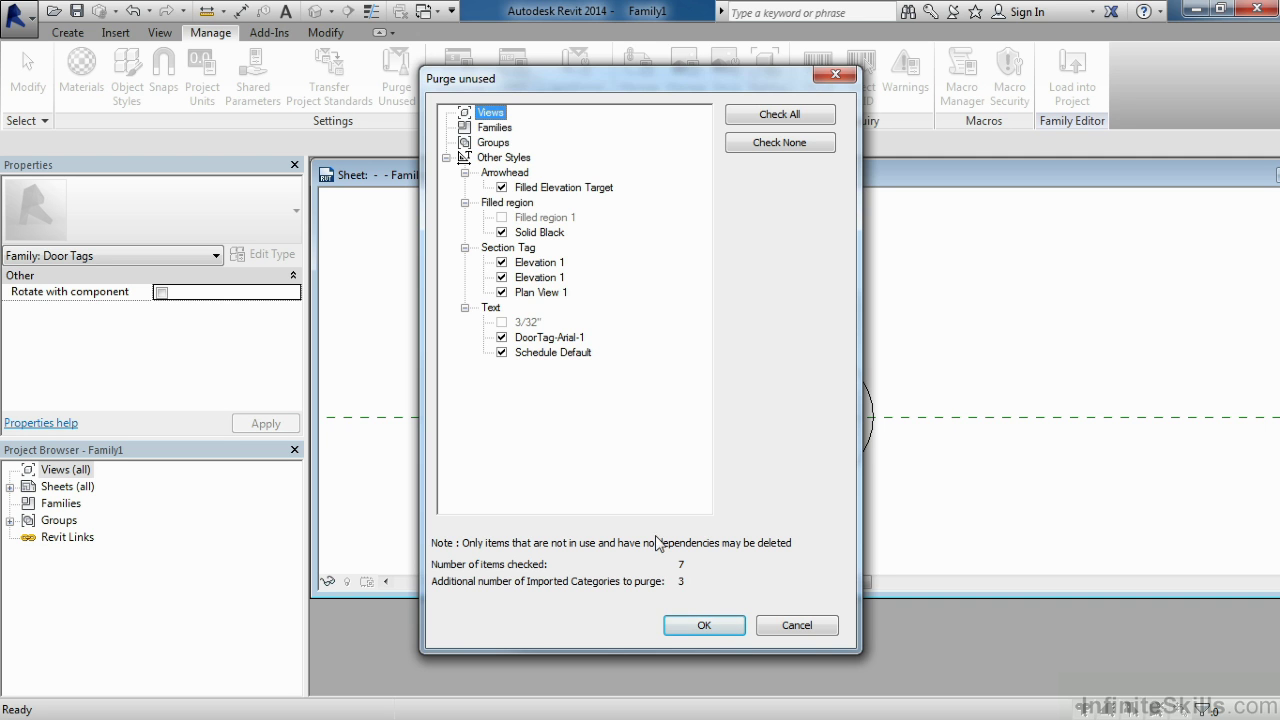
{"action": "left_click", "coordinate": [711, 627]}
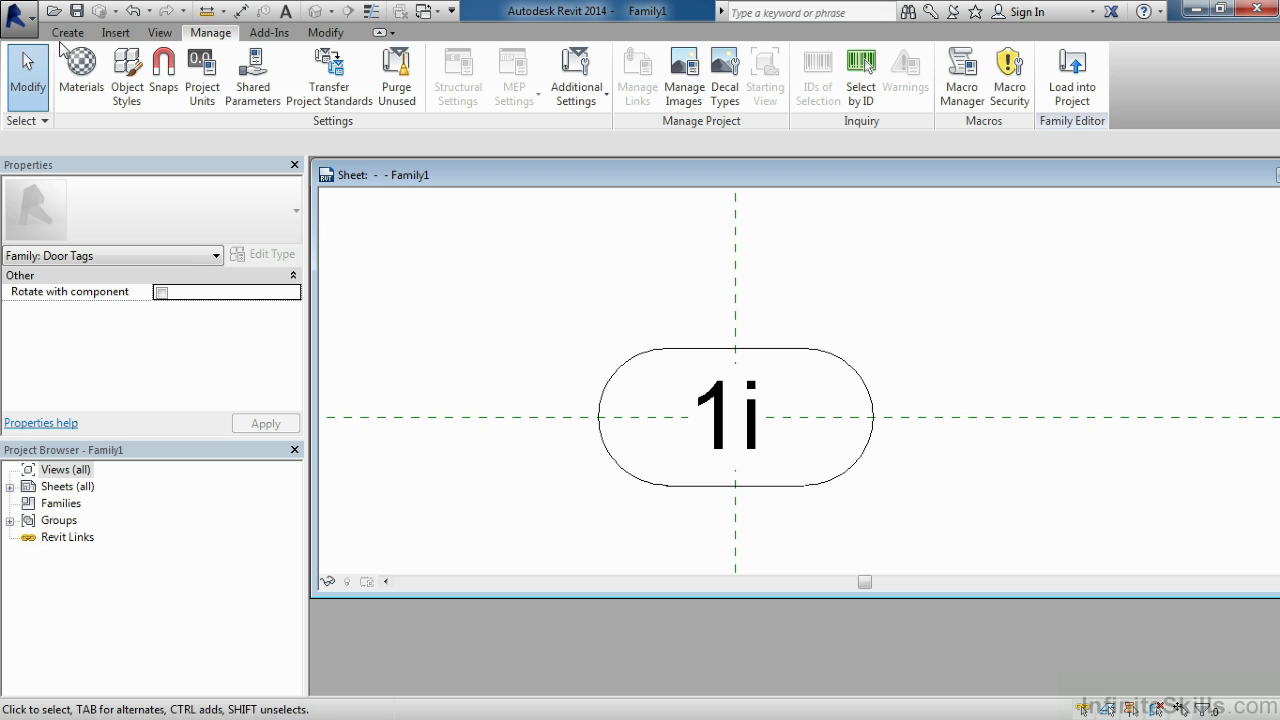
{"action": "left_click", "coordinate": [115, 32]}
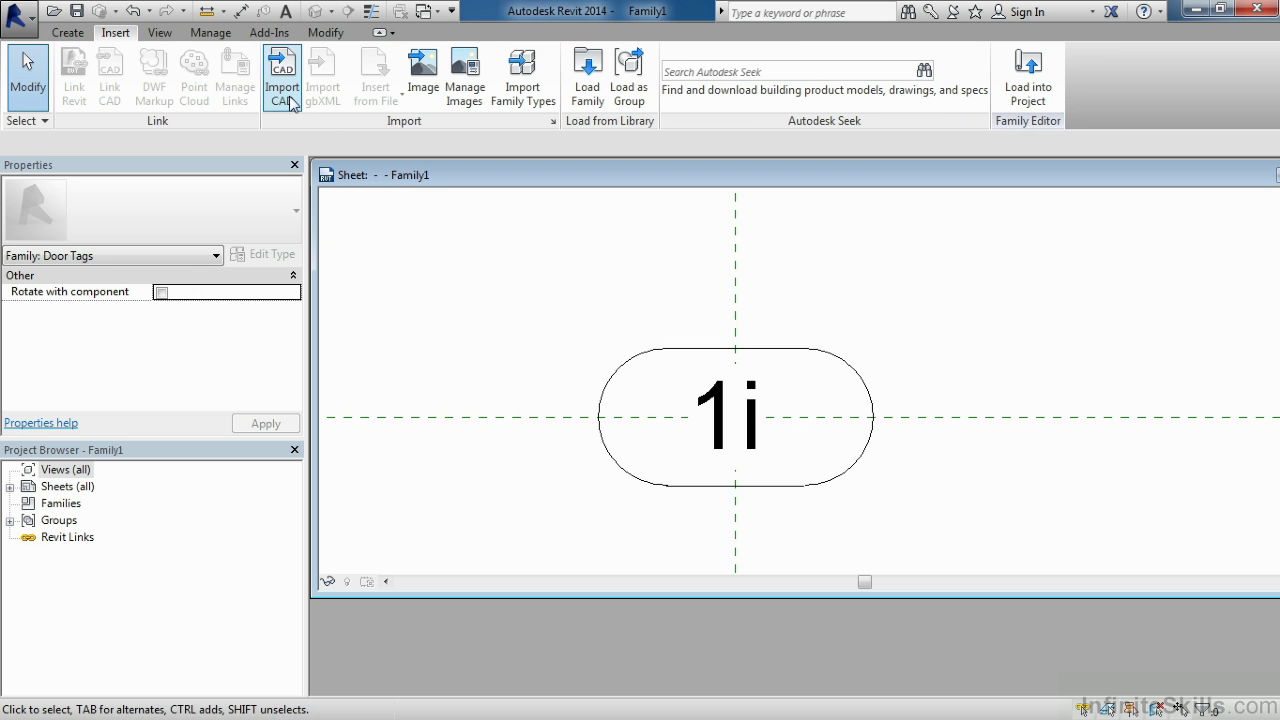